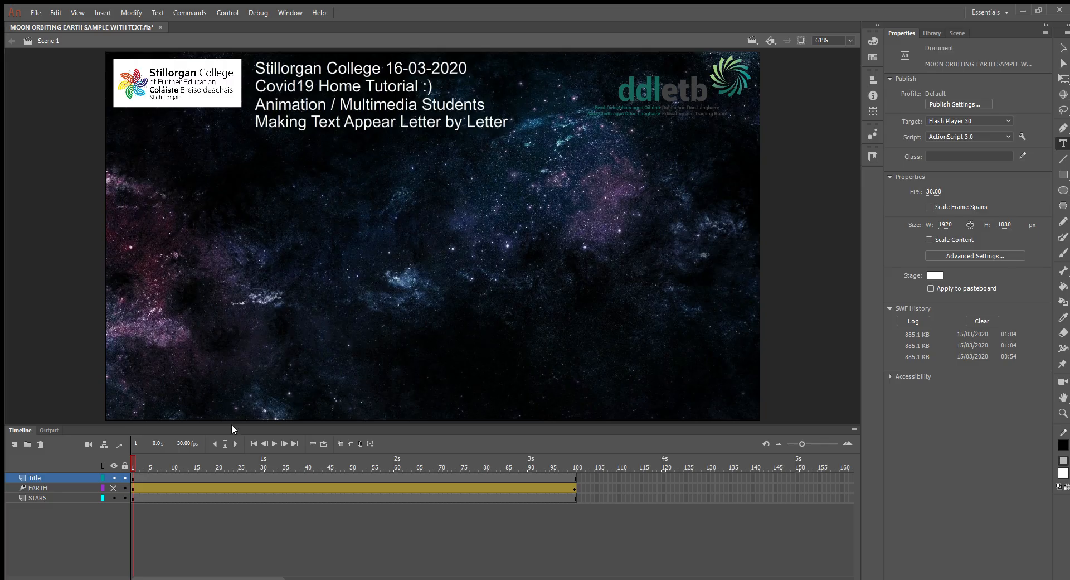
Step: Add a layer named "text" above the Title layer
click(13, 445)
double_click(40, 477)
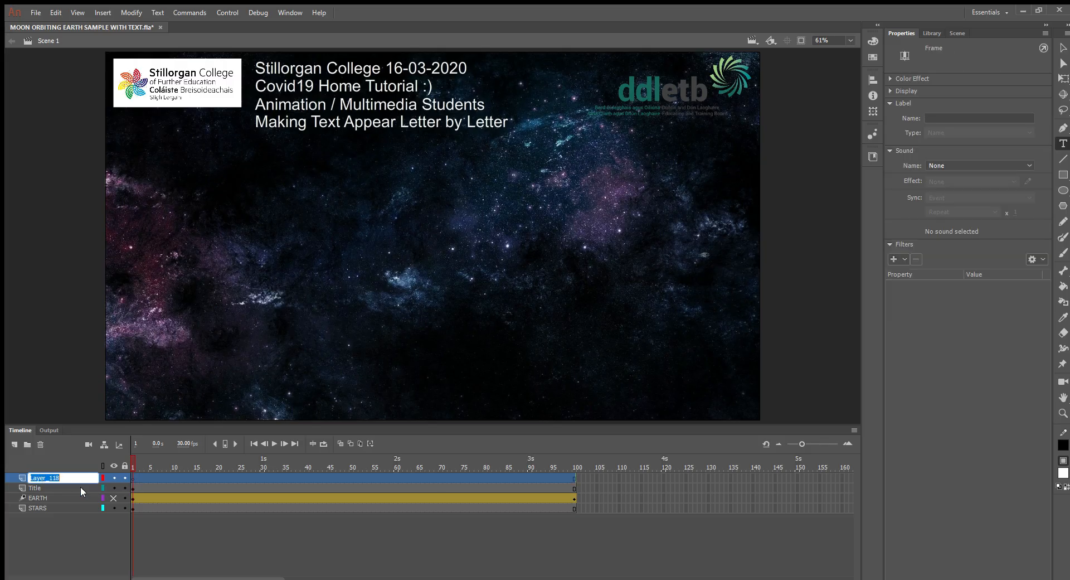
text(text)
click(93, 539)
Step: Paste "Making Text Appear Letter by Letter" into a static text box about 1352 px wide on the text layer, positioned around X 294, Y 343
click(40, 473)
click(1063, 143)
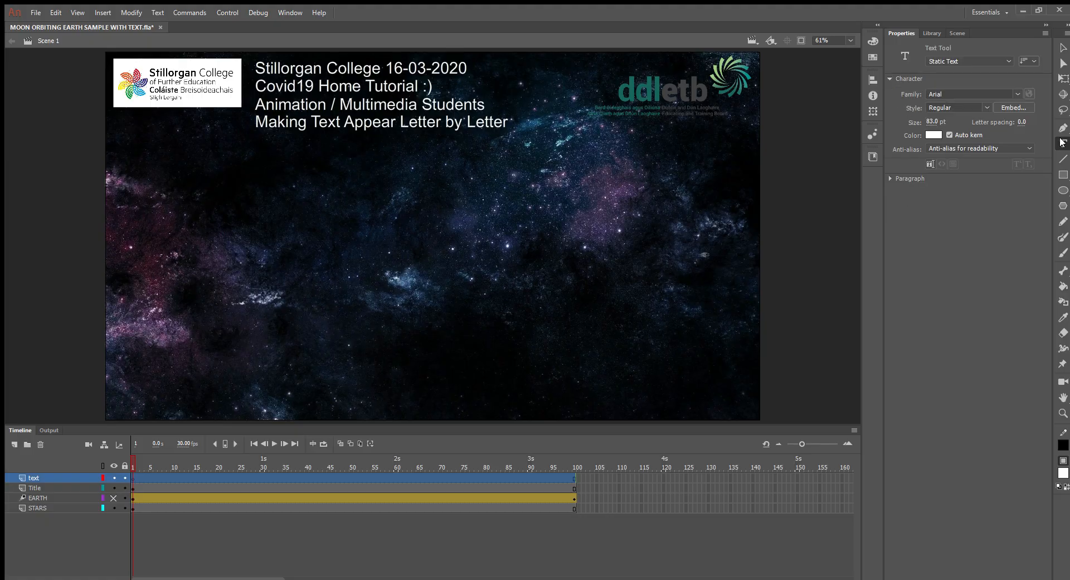
drag(180, 177, 676, 209)
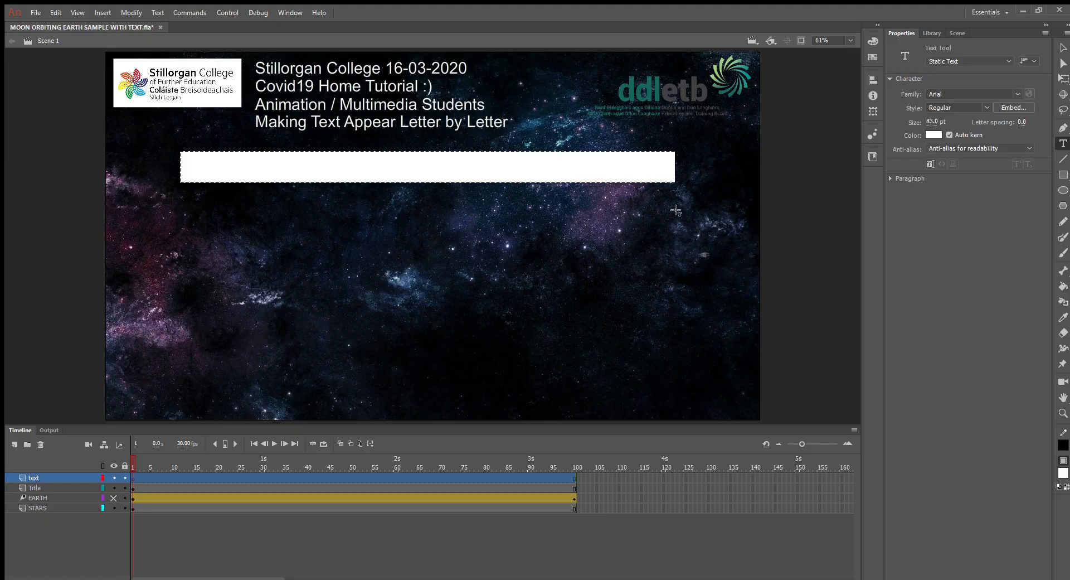
text(Making Text Appear Letter by Letter)
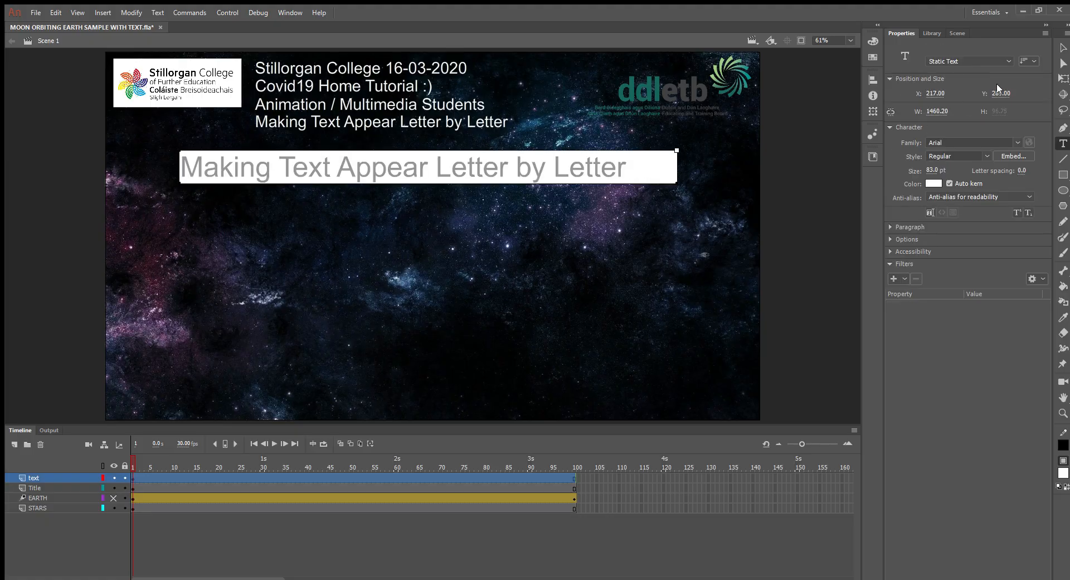
drag(677, 151, 640, 150)
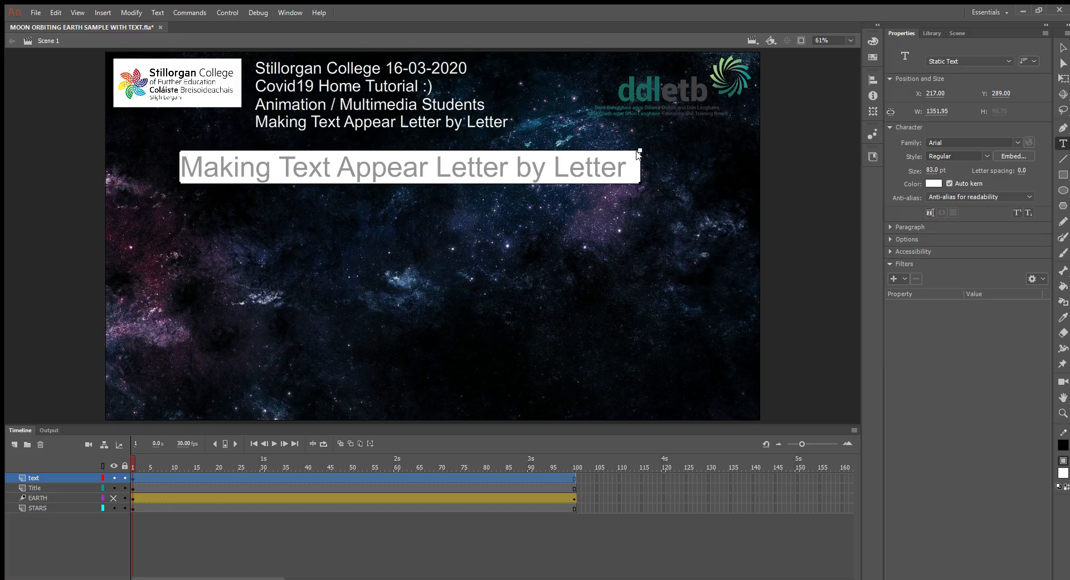
click(1063, 47)
drag(505, 164, 520, 183)
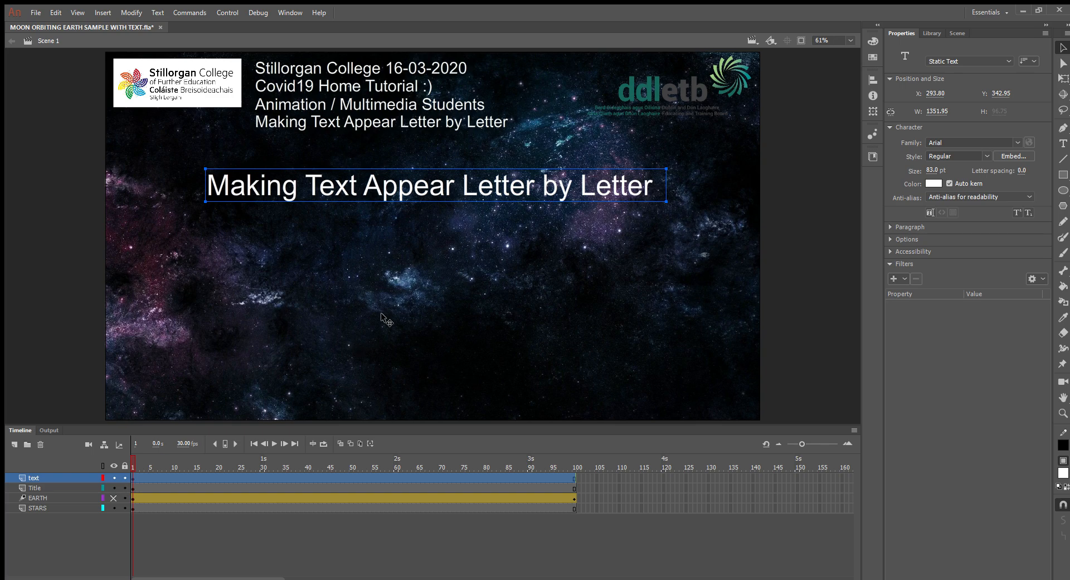
Step: Add a layer named "mask_idn" above the text layer
click(14, 444)
double_click(37, 478)
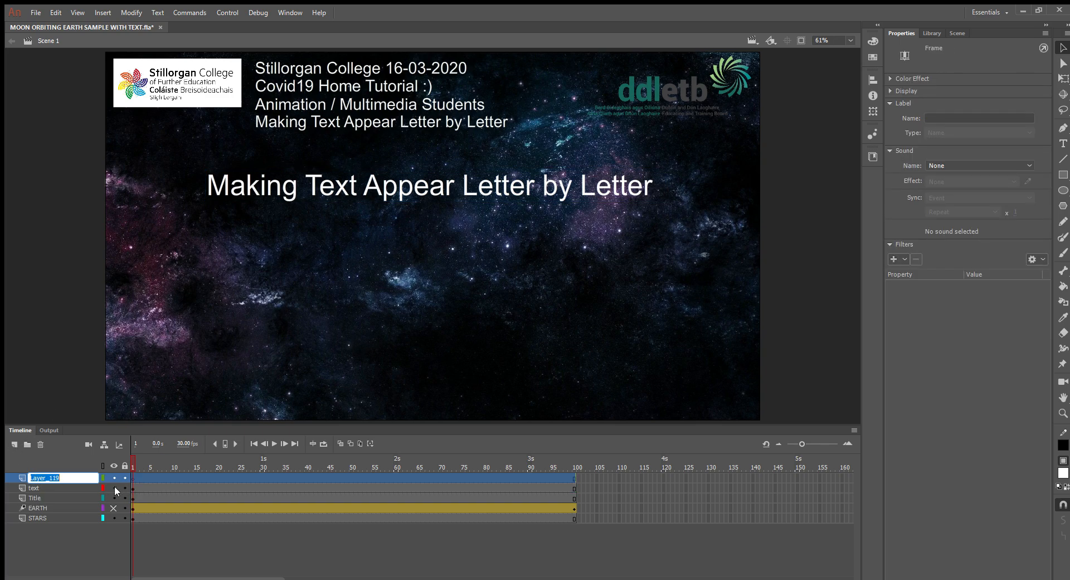
text(mask)
key(Return)
click(592, 320)
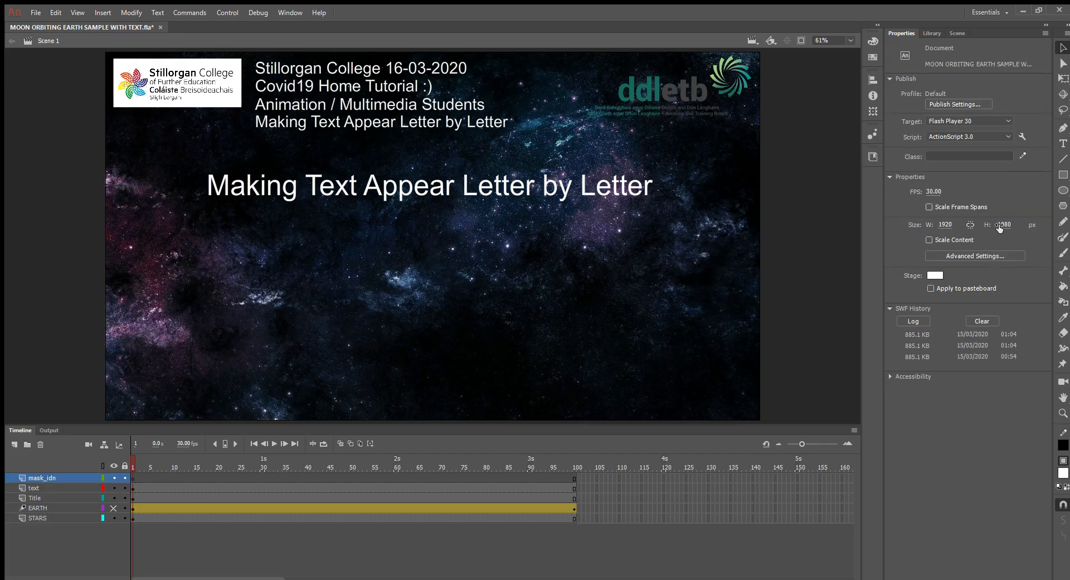
Step: Draw a white rectangle about 1399 × 139 px on the mask_idn layer, covering the text line at about X 263, Y 343
click(1062, 174)
drag(191, 164, 667, 210)
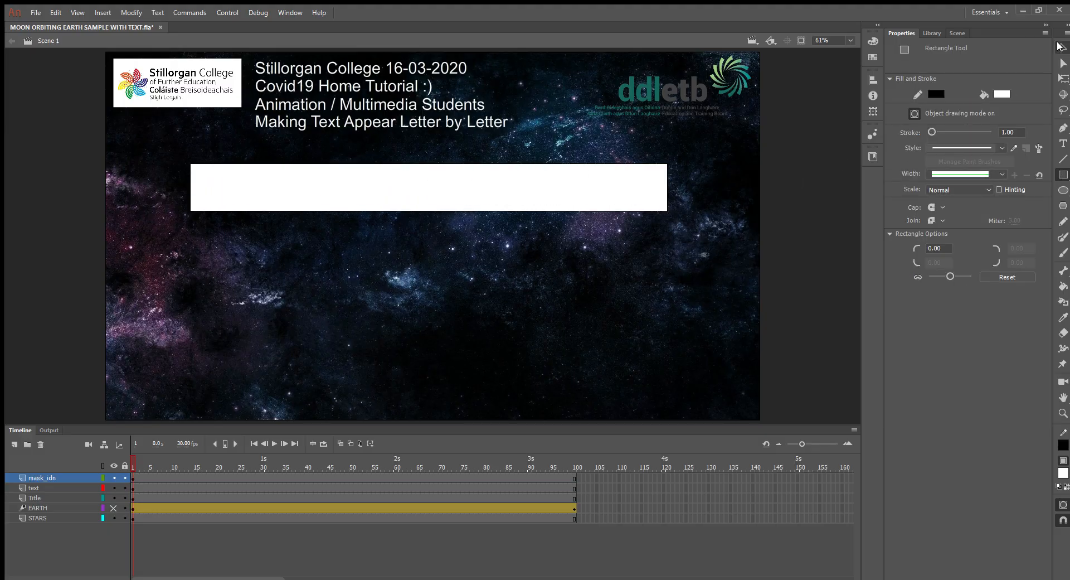
click(1059, 46)
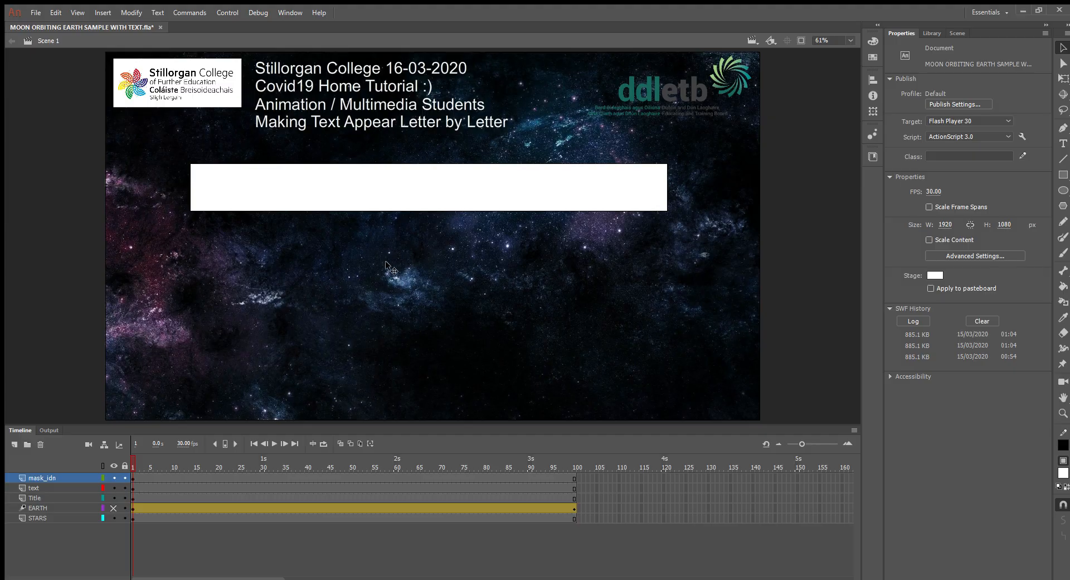
mouse_move(450, 185)
mouse_down()
mouse_move(507, 261)
mouse_move(415, 278)
mouse_move(474, 248)
mouse_move(460, 192)
mouse_up()
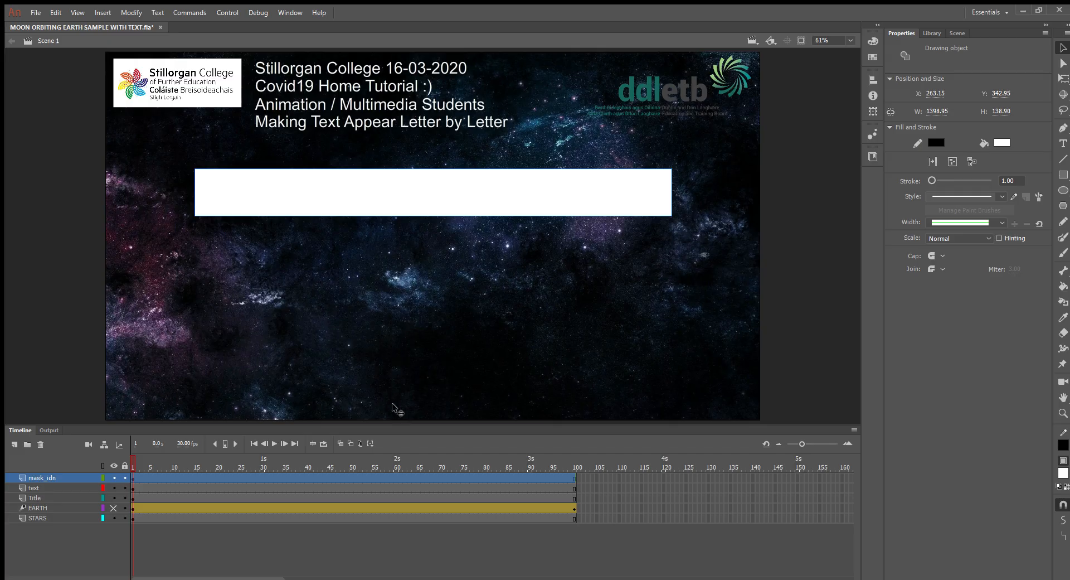
Step: Create a motion tween for the rectangle on the mask_idn layer and add a keyframe at frame 100
click(432, 477)
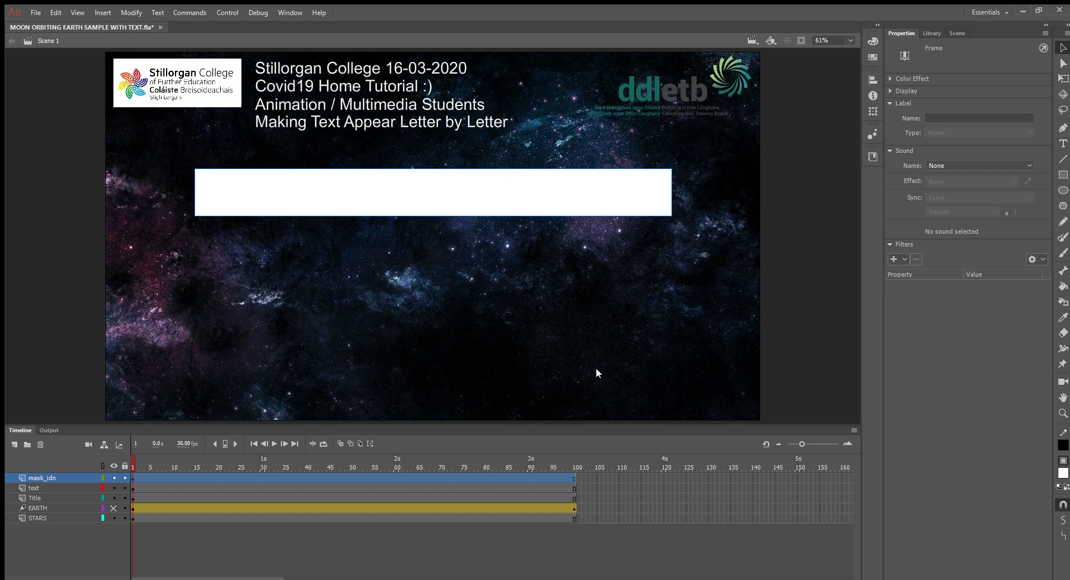
click(532, 507)
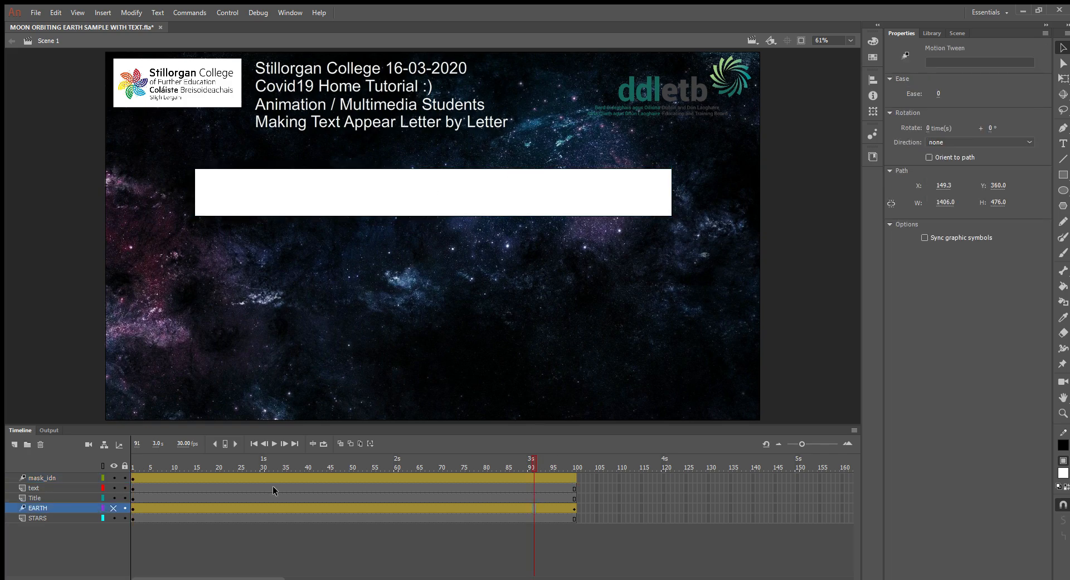
click(559, 488)
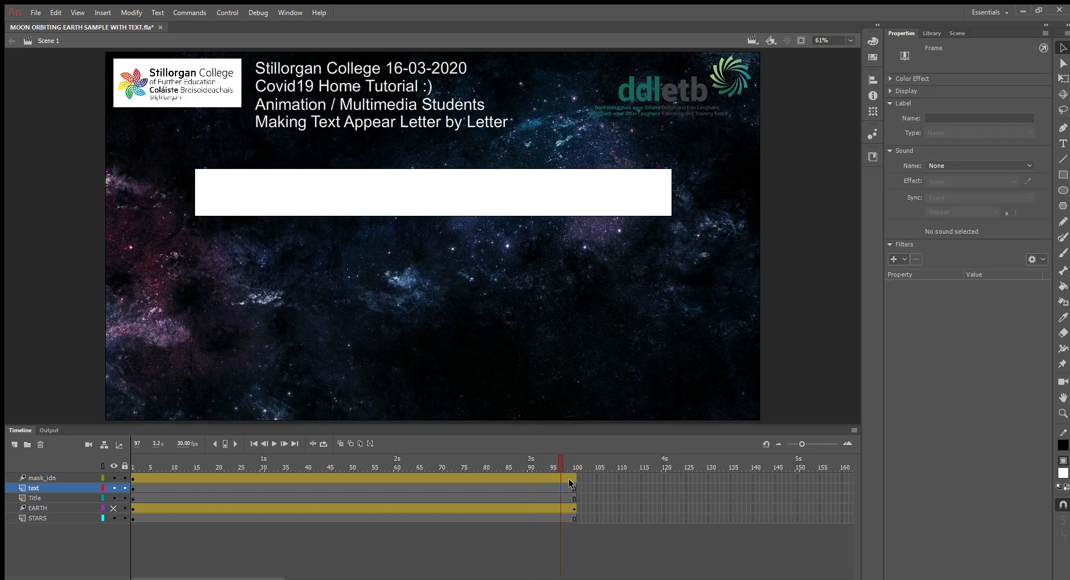
click(570, 477)
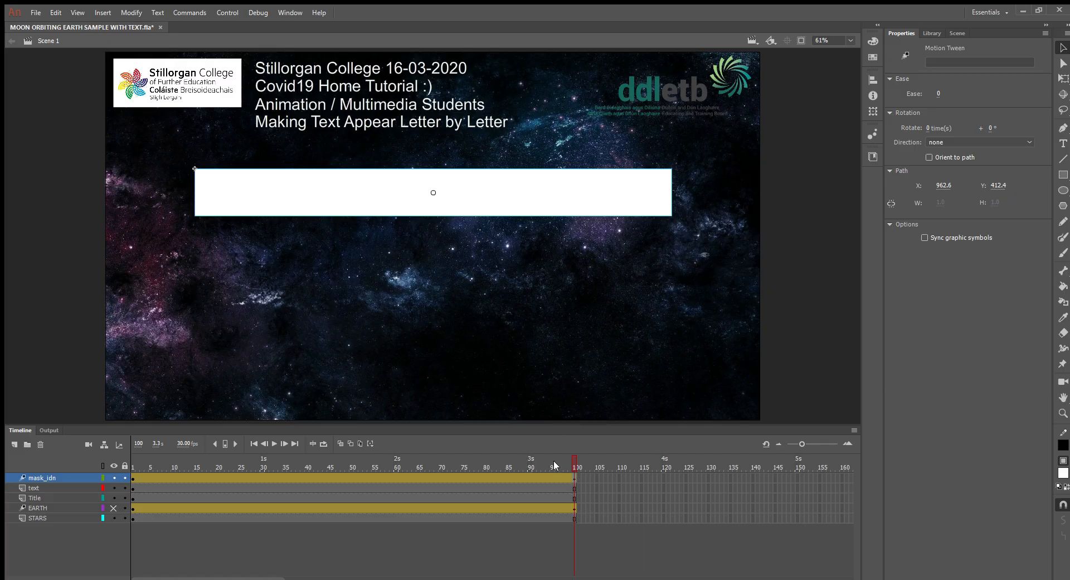
Step: At frame 1, move the rectangle horizontally to about X -1147, clear of the text's start, and preview the slide-in motion
click(134, 467)
drag(587, 196, 105, 205)
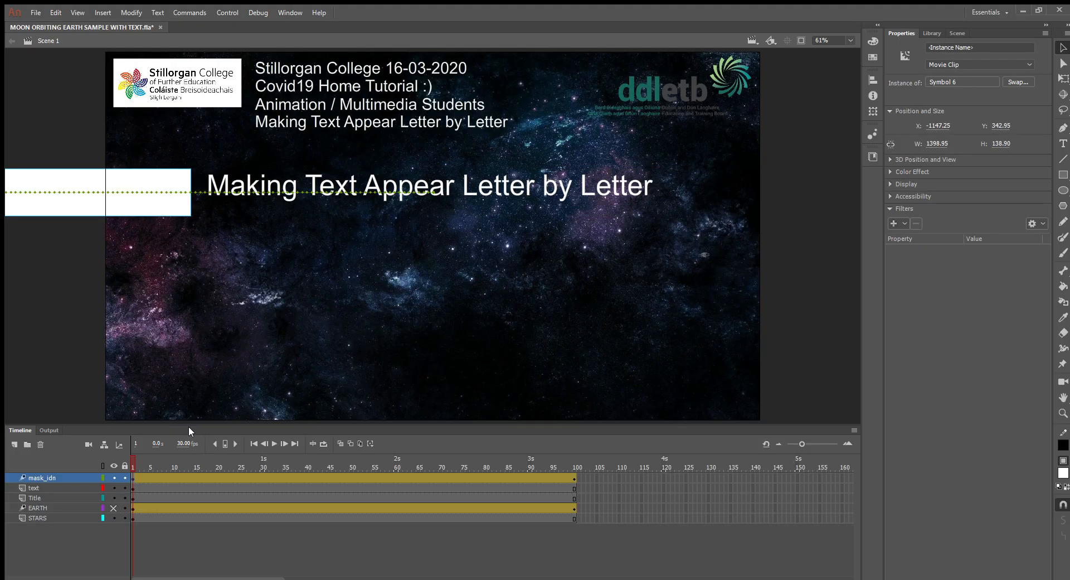
mouse_move(137, 460)
mouse_down()
mouse_move(549, 452)
mouse_move(157, 460)
mouse_move(451, 475)
mouse_move(476, 461)
mouse_move(597, 464)
mouse_move(138, 466)
mouse_up()
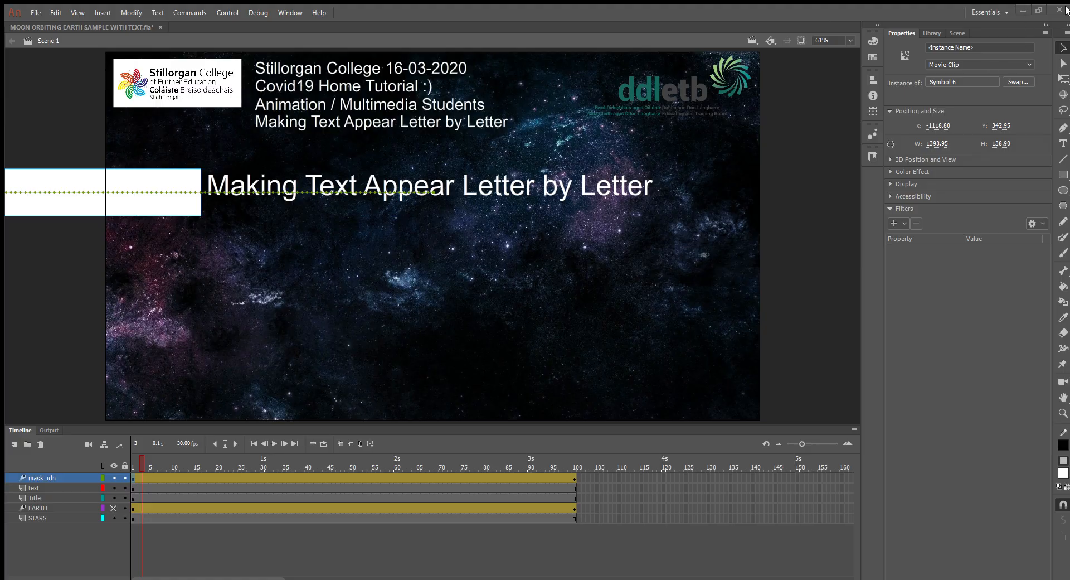
click(851, 63)
Step: Turn the mask_idn layer into a mask for the text layer and test the movie
click(146, 478)
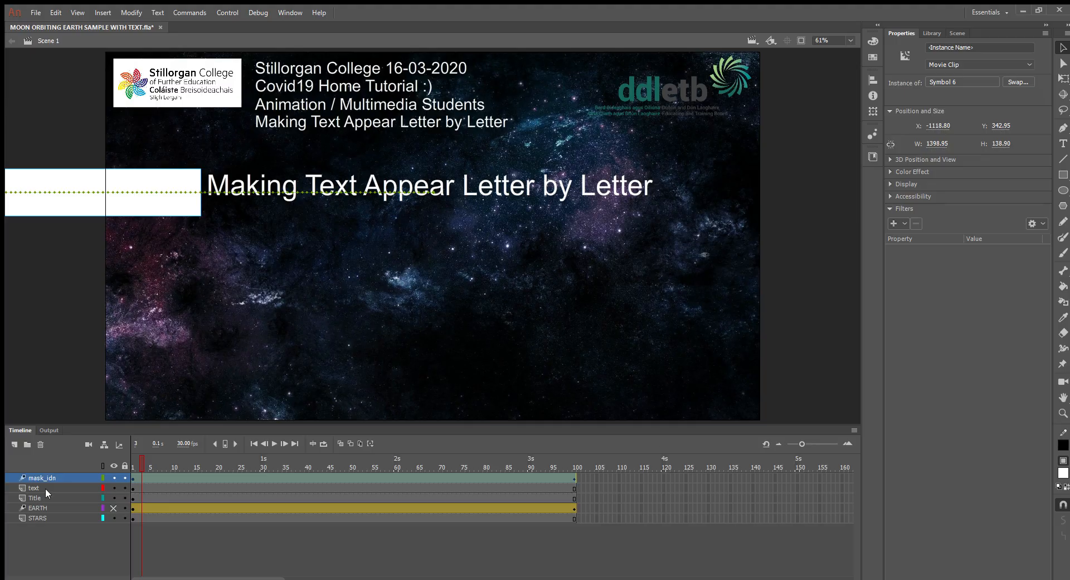
click(31, 477)
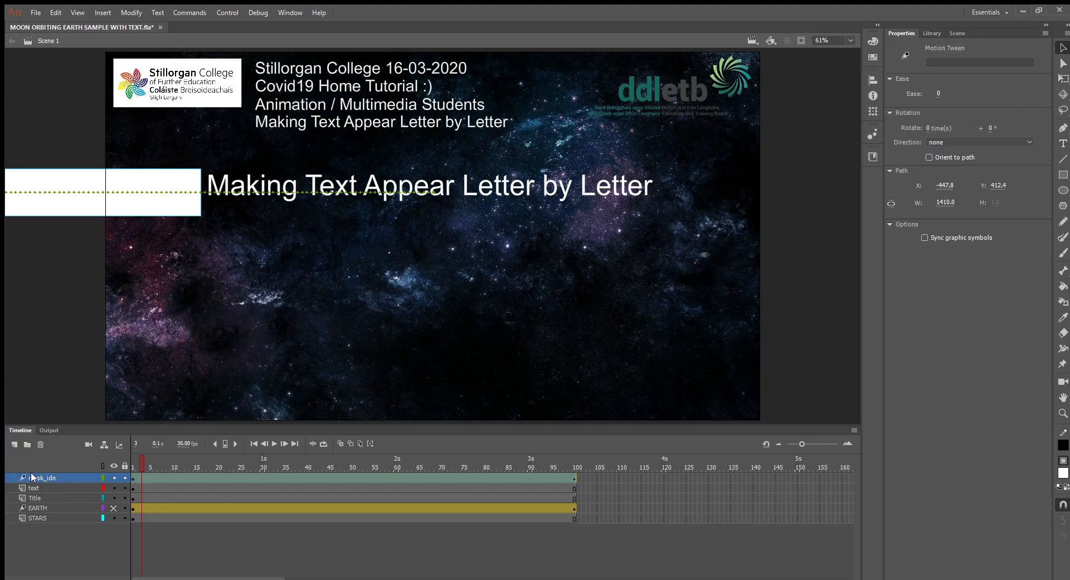
click(77, 353)
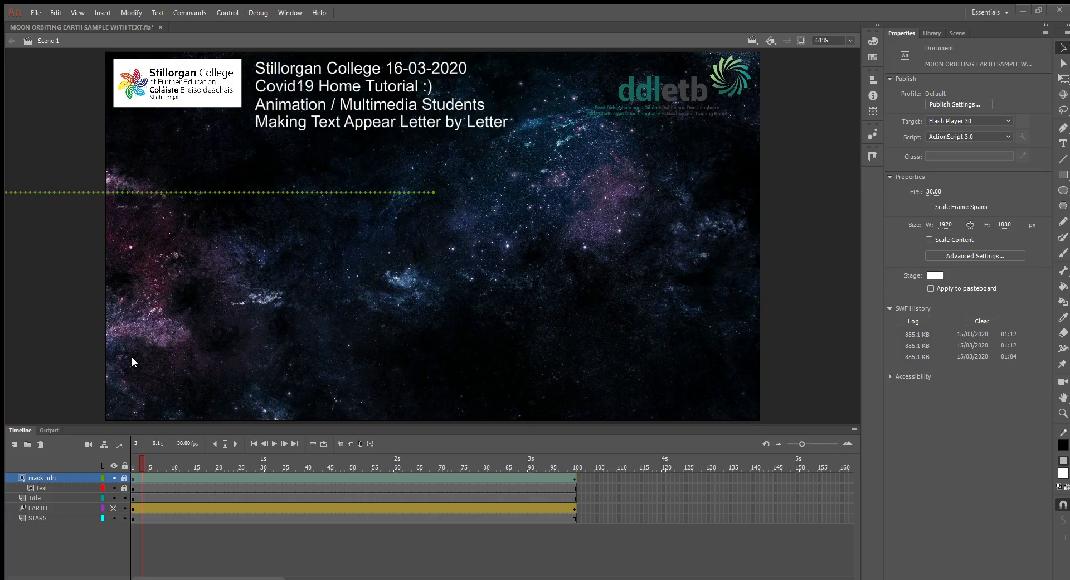
click(1050, 8)
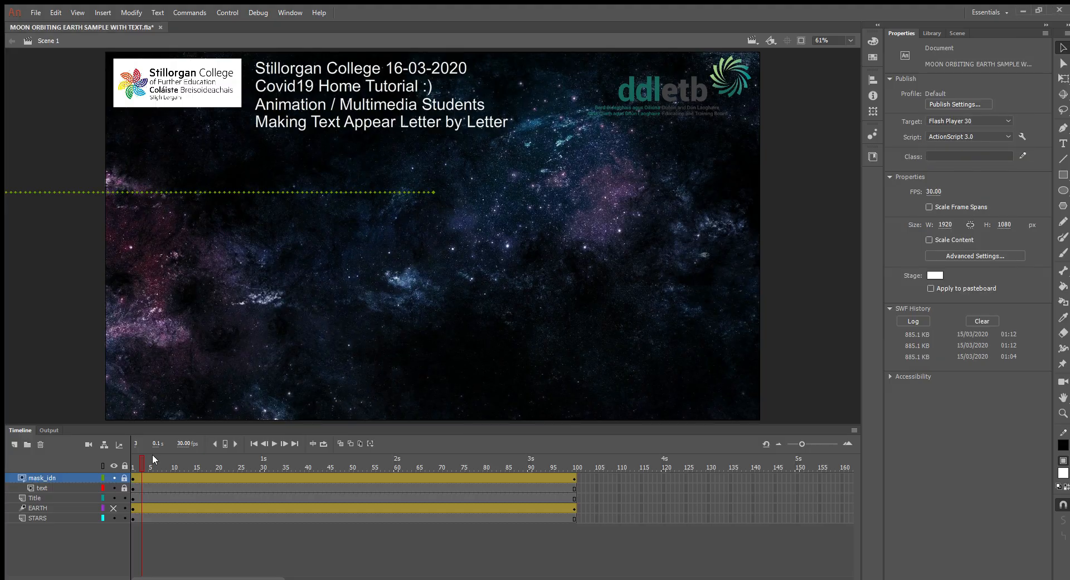
Step: Return to frame 1 and delete the mask_idn layer
drag(140, 462, 62, 470)
click(38, 475)
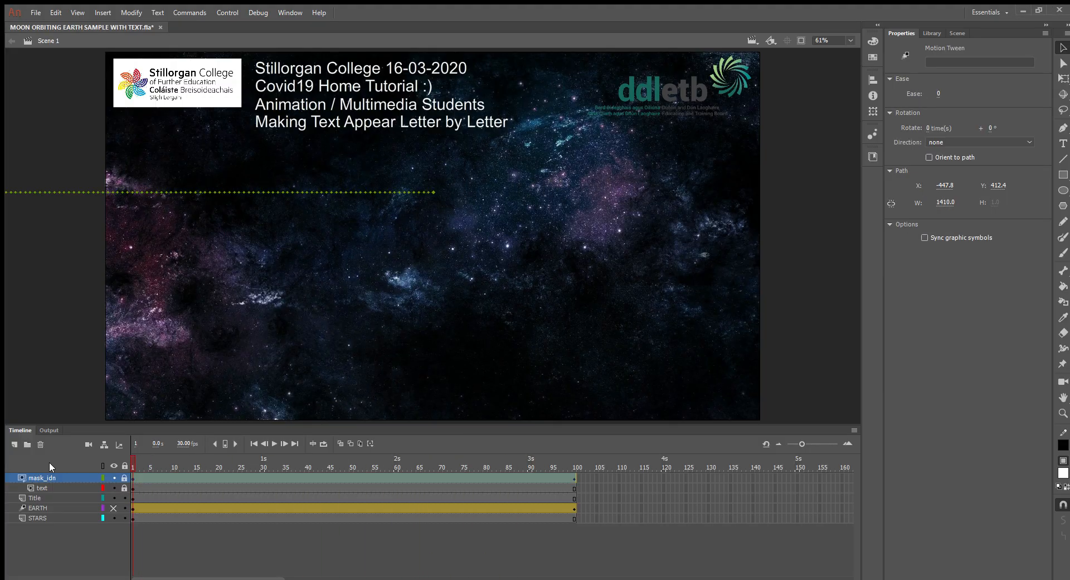
key(Delete)
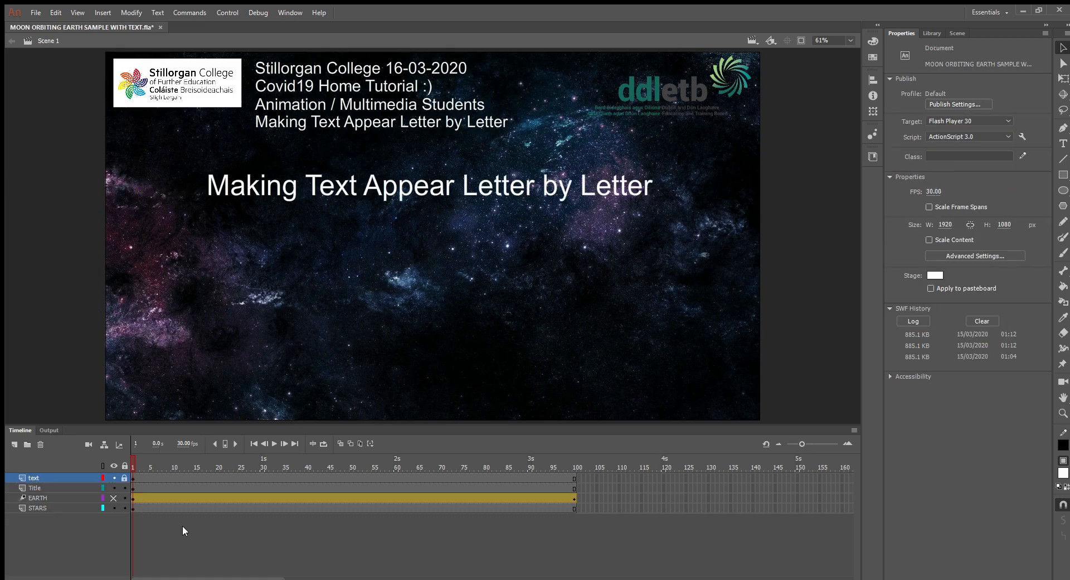
Step: Unlock the text layer and break the text line apart into individual letters
click(124, 478)
click(408, 184)
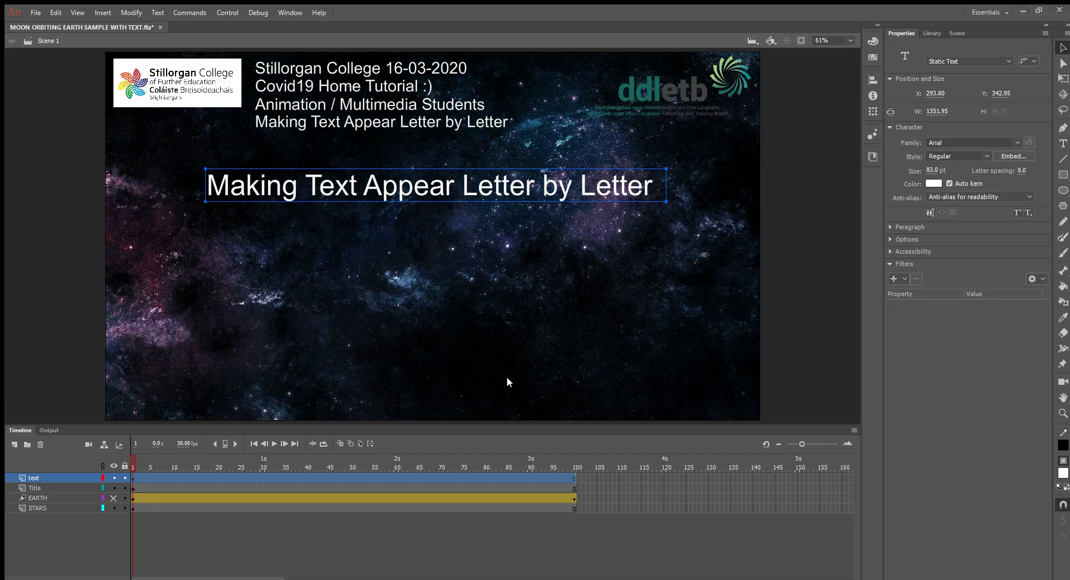
key(ctrl+b)
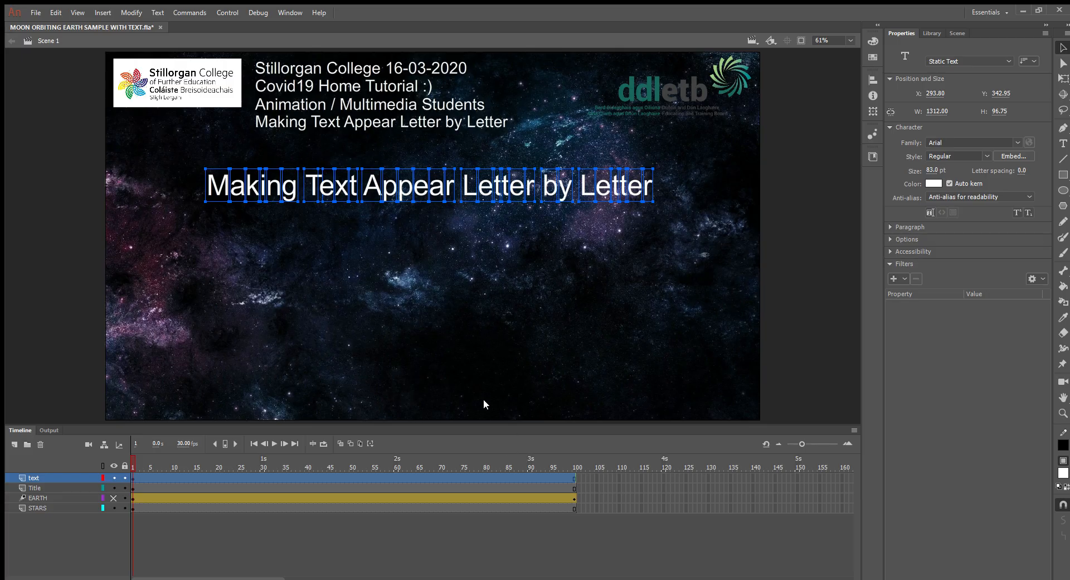
Step: Distribute the separate letters to their own layers and enlarge the timeline to show all of them
key(ctrl+shift+d)
drag(485, 415, 527, 120)
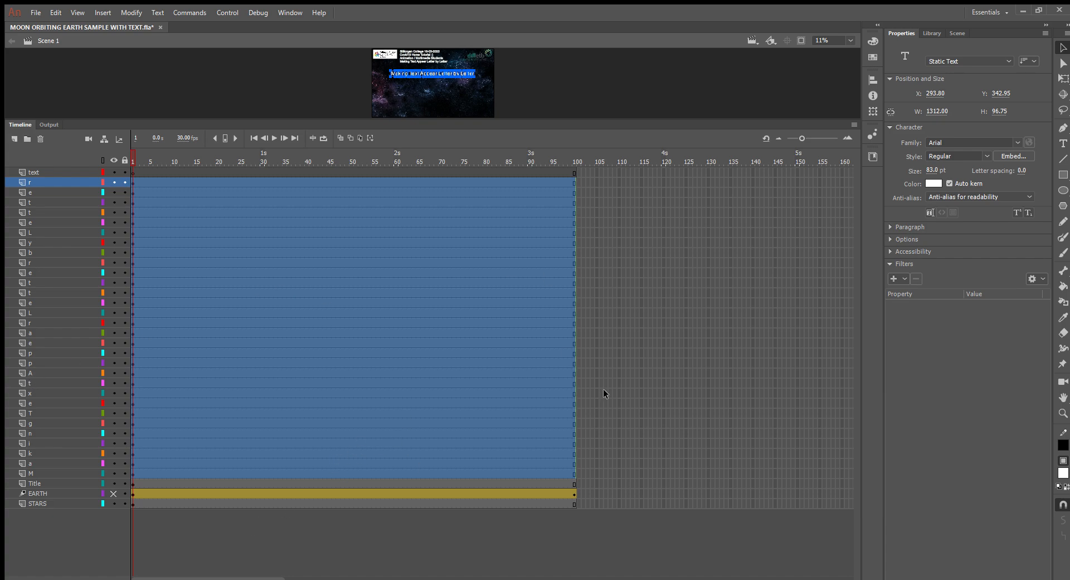
drag(592, 121, 635, 198)
click(627, 168)
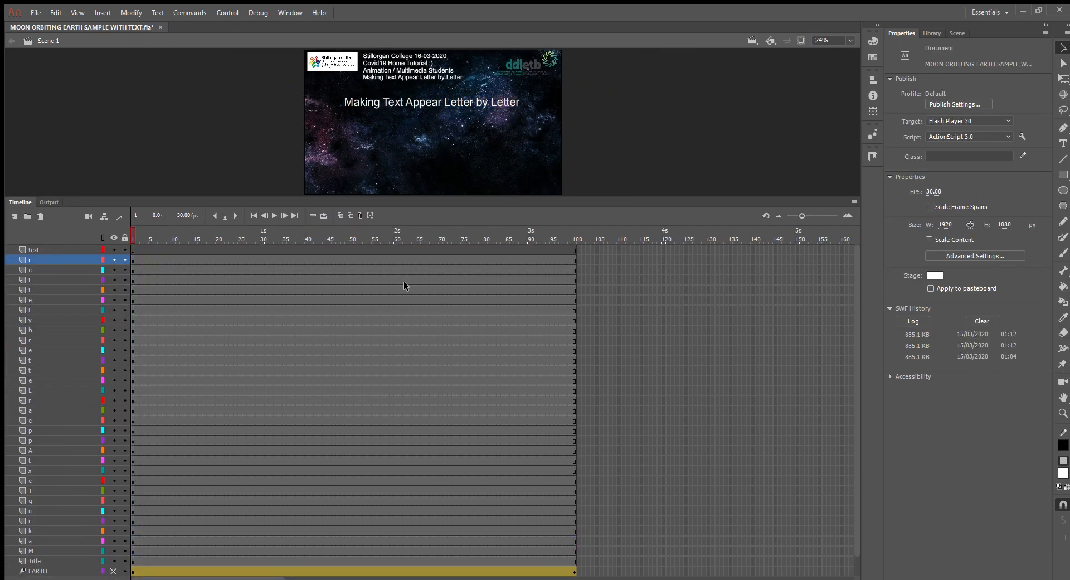
Step: Shift the starting keyframes of the first three letters, M, a and k, to frames 15, 16 and 17
click(133, 551)
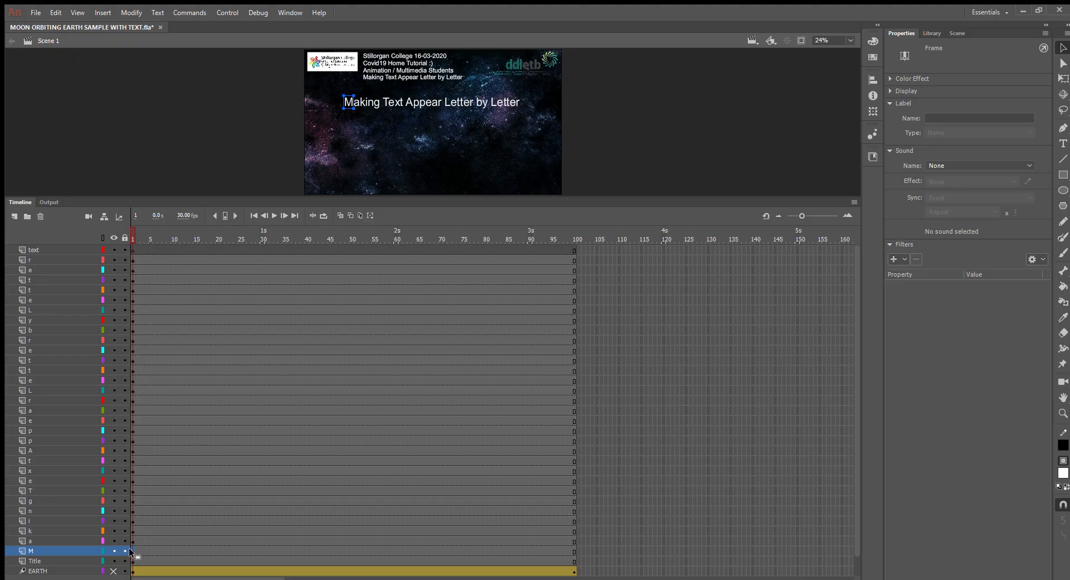
drag(129, 552, 194, 551)
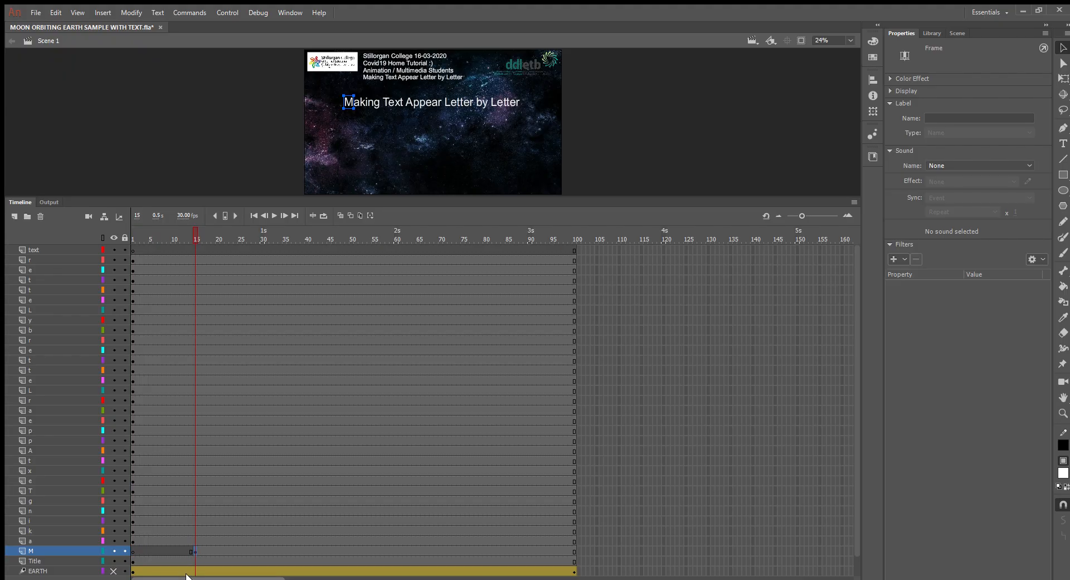
click(133, 541)
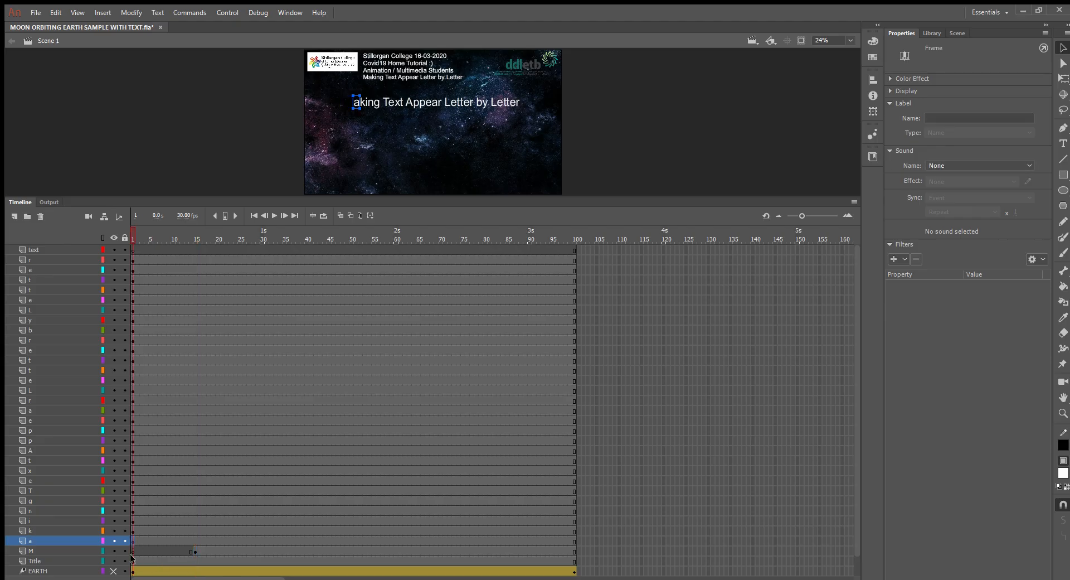
drag(149, 540, 197, 540)
click(132, 530)
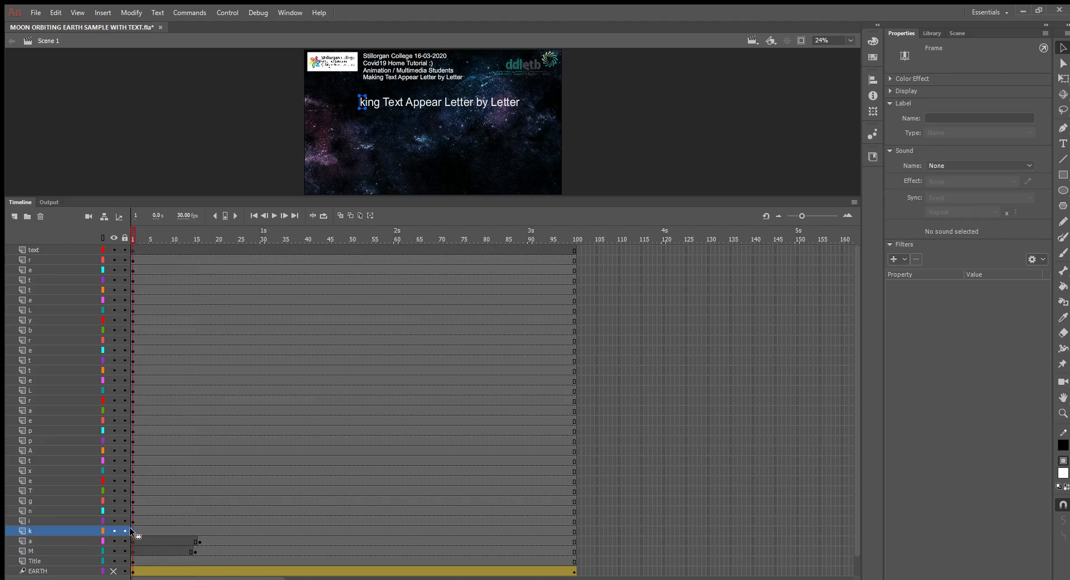
drag(134, 530, 203, 531)
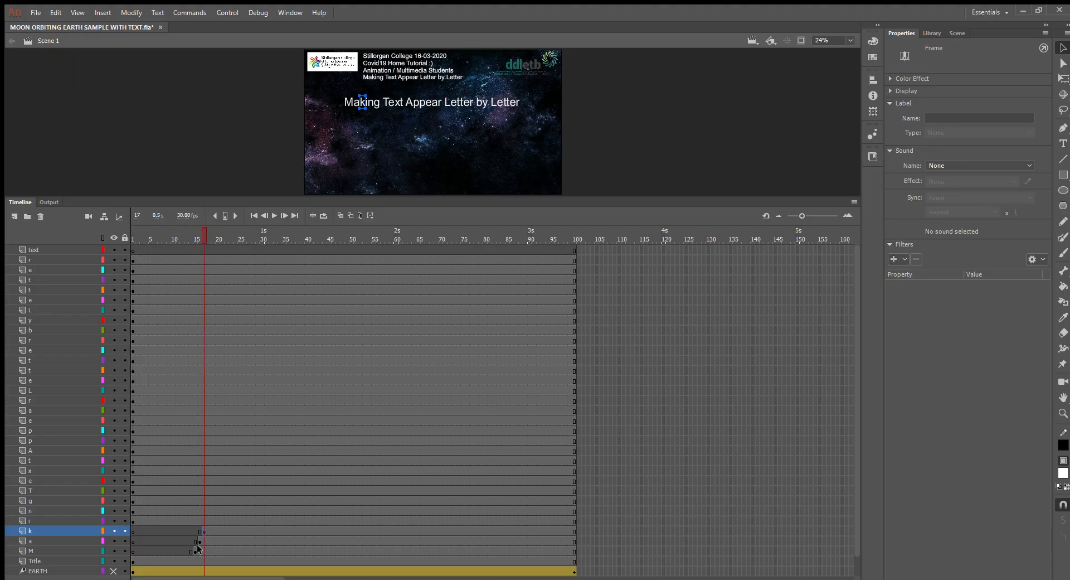
Step: Shift the starting keyframes of the letters i, n and g in "Making" to frames 18, 19 and 20
click(132, 521)
drag(133, 522, 208, 521)
click(133, 511)
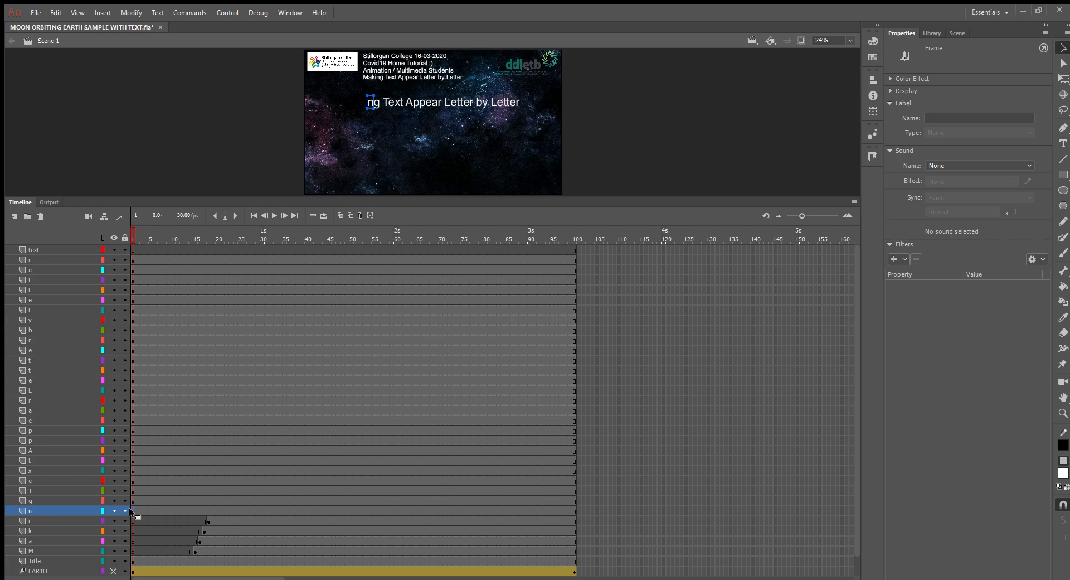
drag(134, 512, 208, 512)
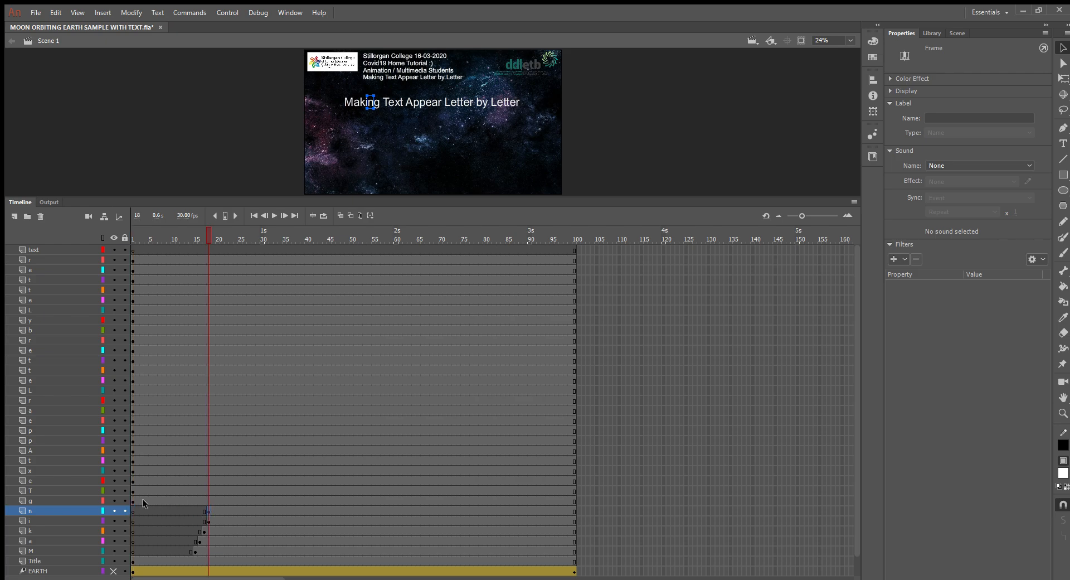
click(133, 500)
mouse_move(132, 501)
mouse_down()
mouse_move(213, 503)
mouse_move(210, 511)
mouse_up()
click(208, 511)
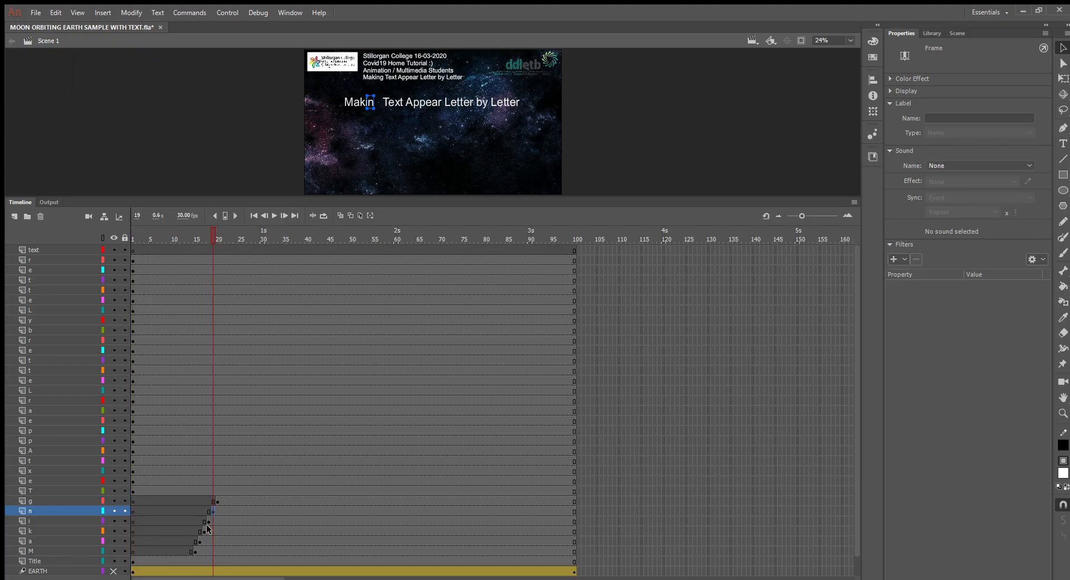
Step: Shift the starting keyframes of the letters T and e in "Text" to frames 21 and 22
click(132, 494)
drag(133, 493, 219, 490)
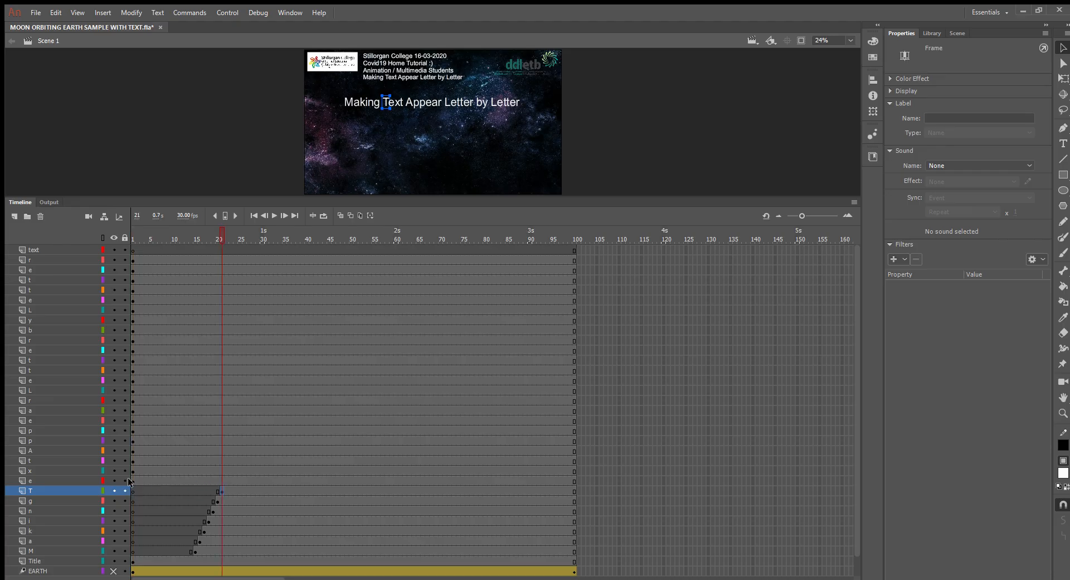
click(132, 481)
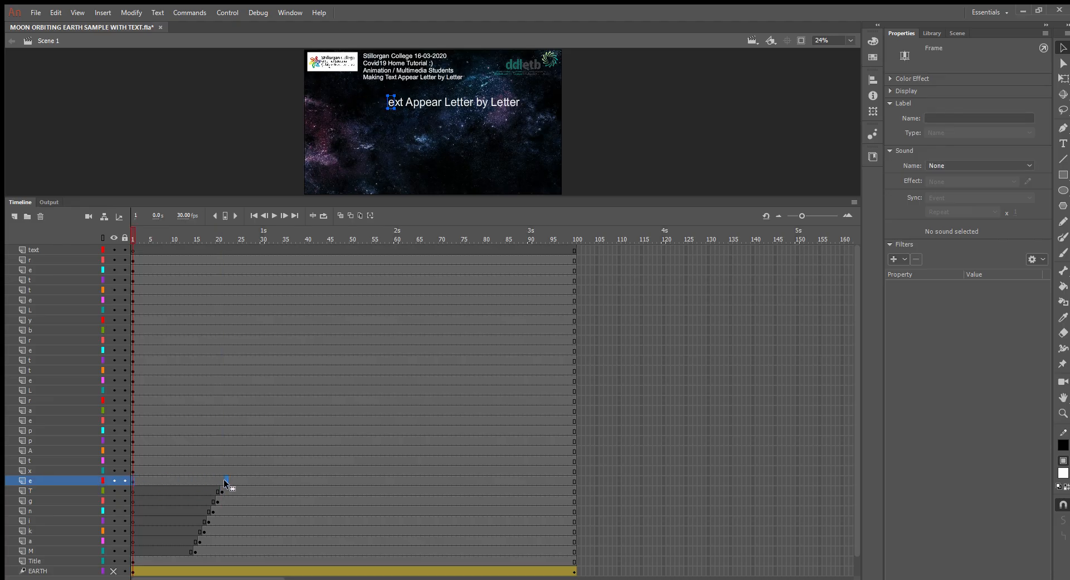
drag(224, 481, 224, 482)
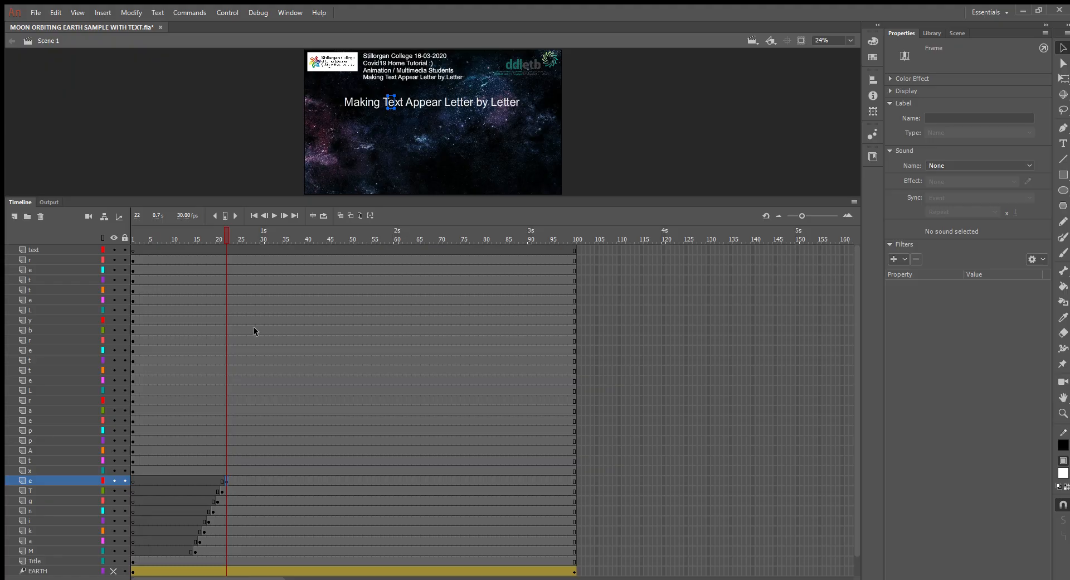
Step: Scrub through the animation to preview the letters appearing, and resize the stage and timeline areas
drag(223, 235, 212, 256)
drag(356, 199, 222, 527)
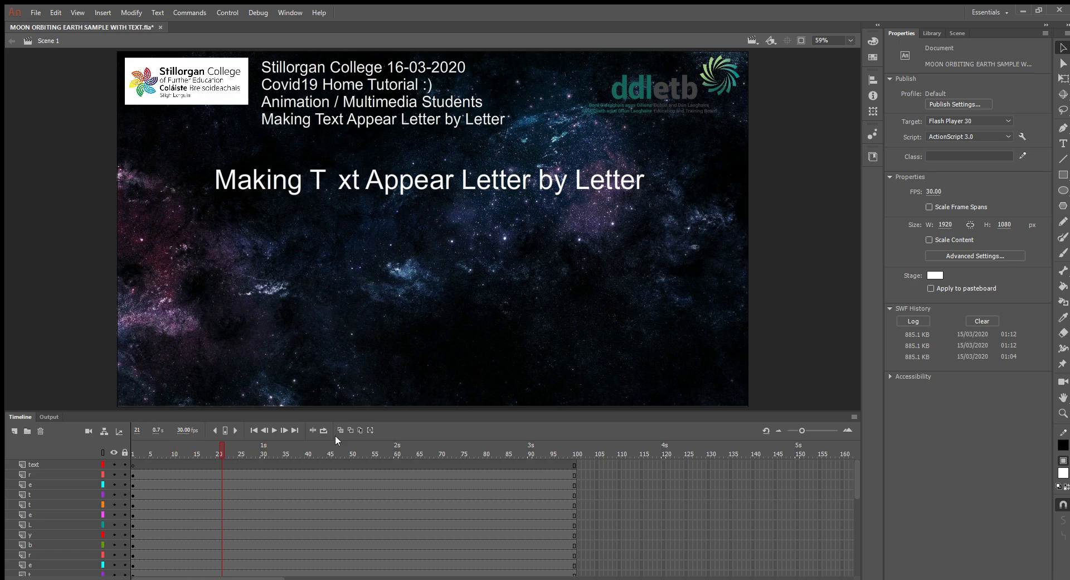
click(353, 403)
drag(354, 410, 390, 267)
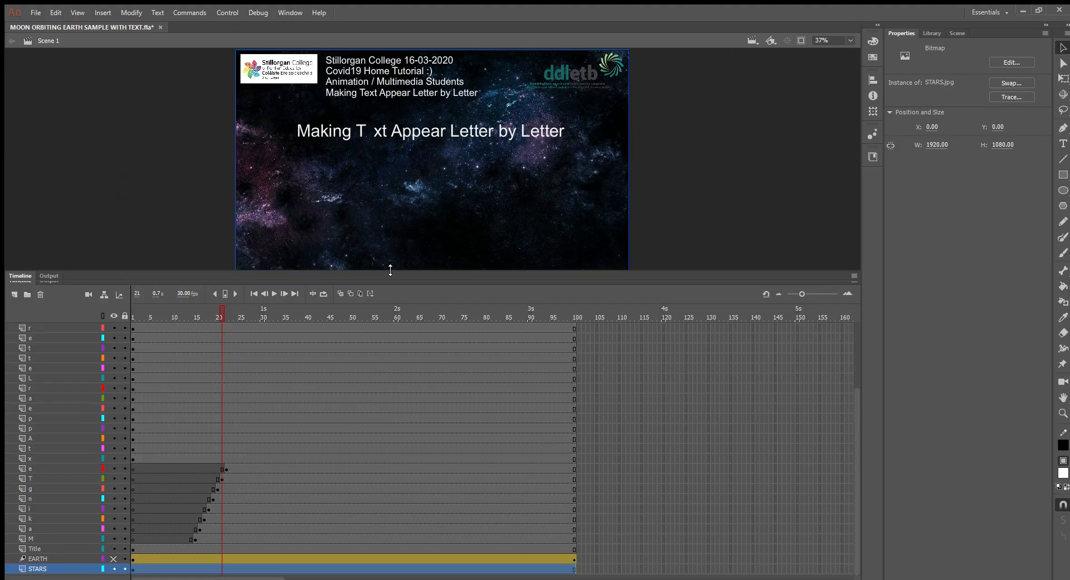
Step: Space out the starting keyframes of the letters a, k, i, n and g in "Making" to frames 22, 28, 33, 39 and 45
drag(199, 521, 275, 502)
click(196, 521)
click(204, 512)
click(207, 501)
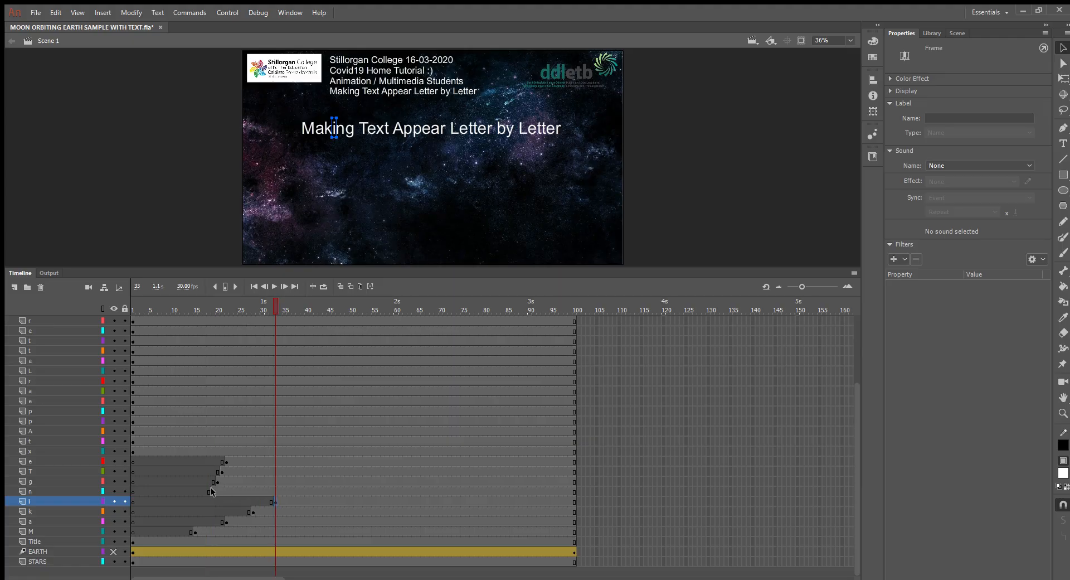
drag(210, 491, 298, 492)
drag(217, 481, 329, 483)
Step: Move the starting keyframes of T and e in "Text" to frames 50 and 57, and scrub through the animation to preview it
click(221, 472)
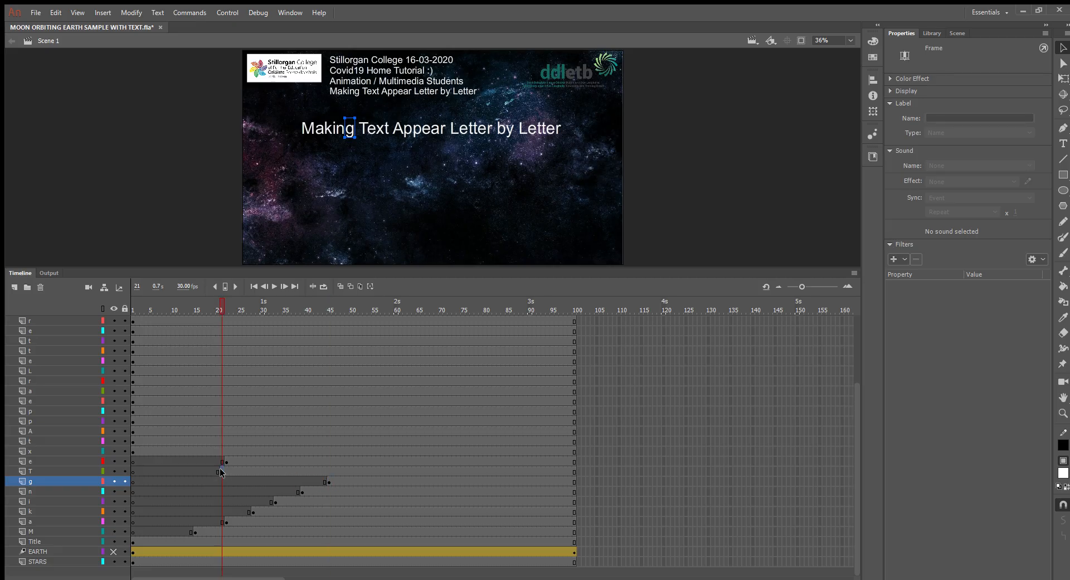
drag(221, 472, 351, 473)
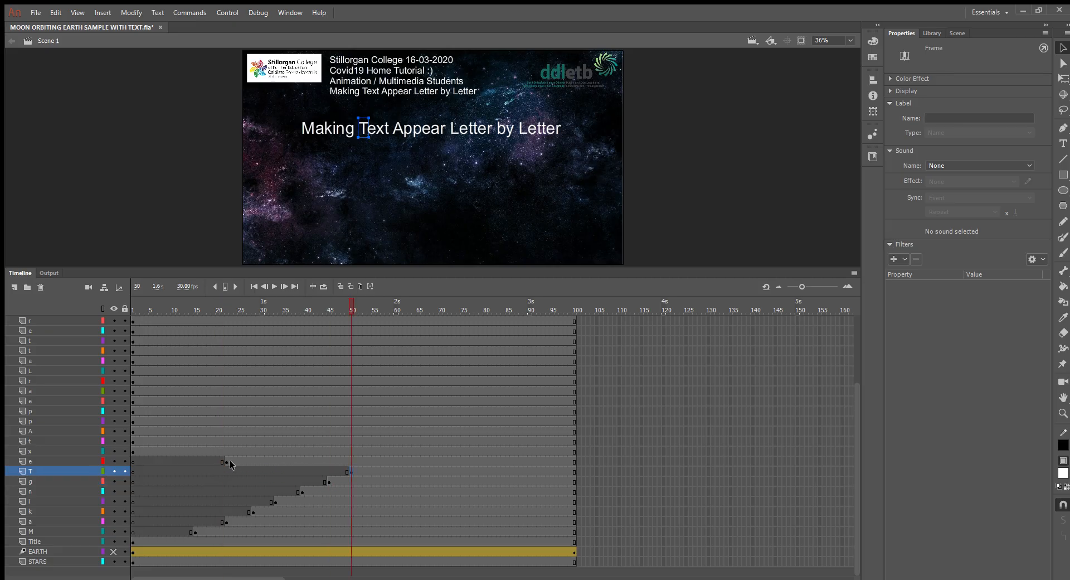
click(225, 462)
drag(226, 462, 380, 462)
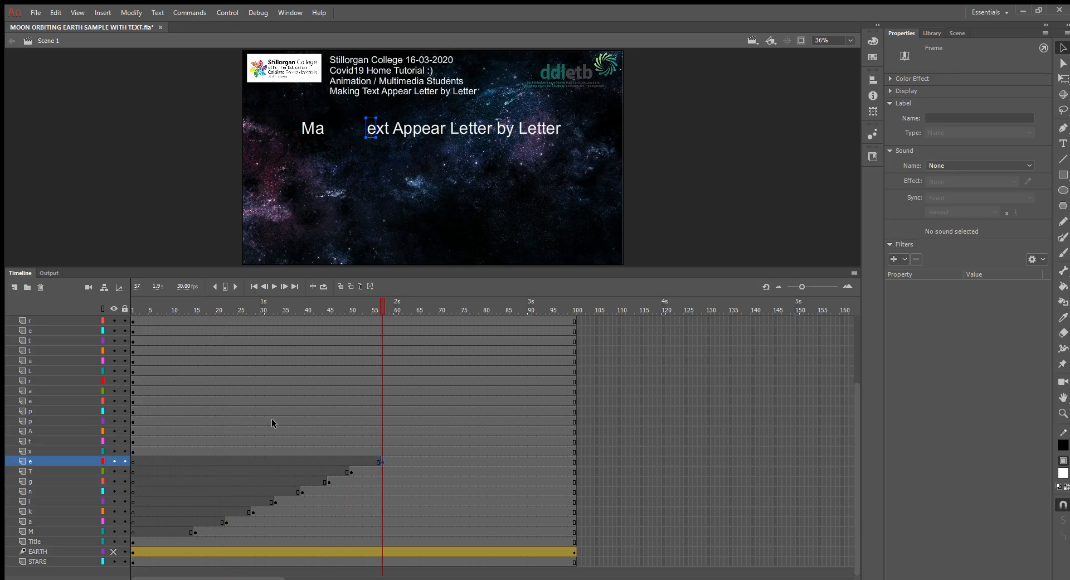
drag(196, 310, 125, 462)
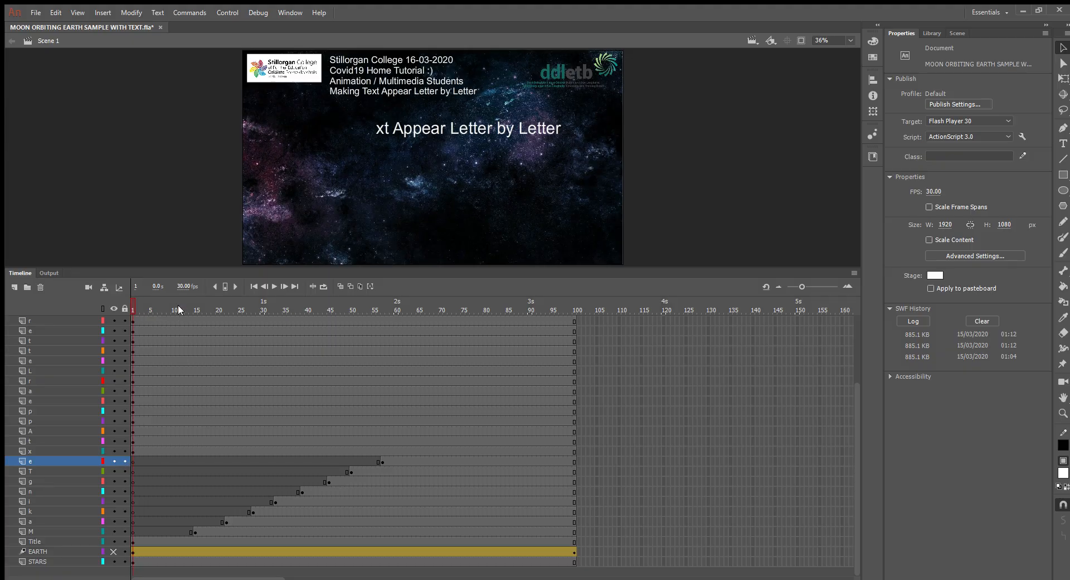
drag(178, 309, 161, 382)
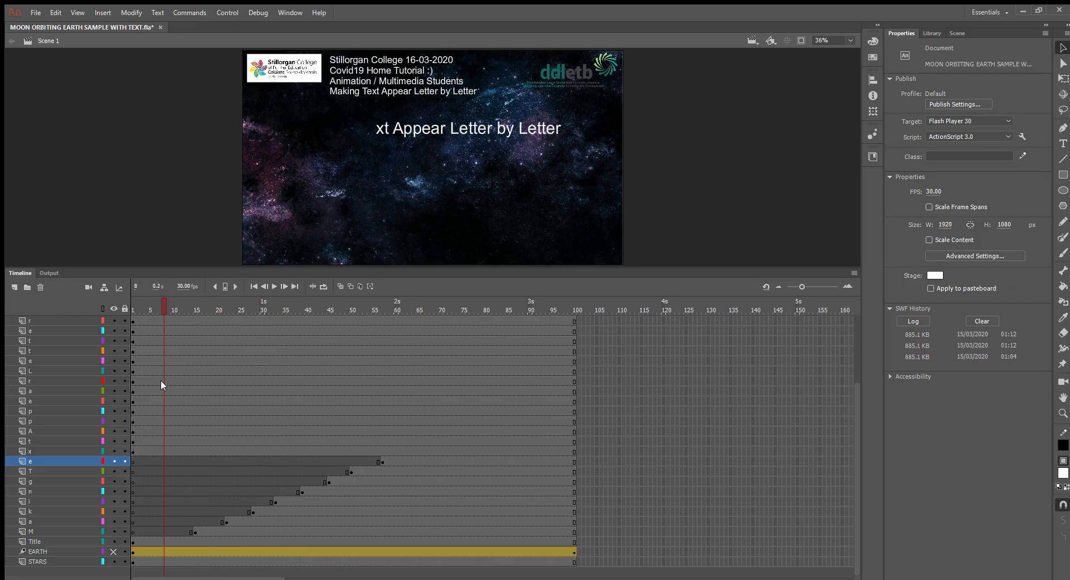
Step: Create a motion tween on the letter M from frame 15 and add an end keyframe at frame 100
click(195, 529)
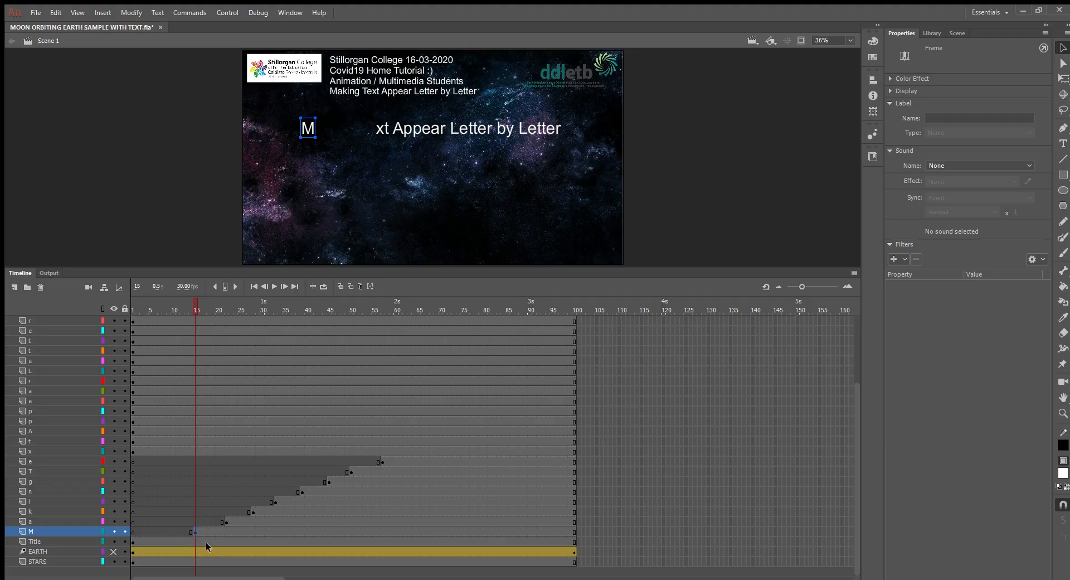
click(210, 531)
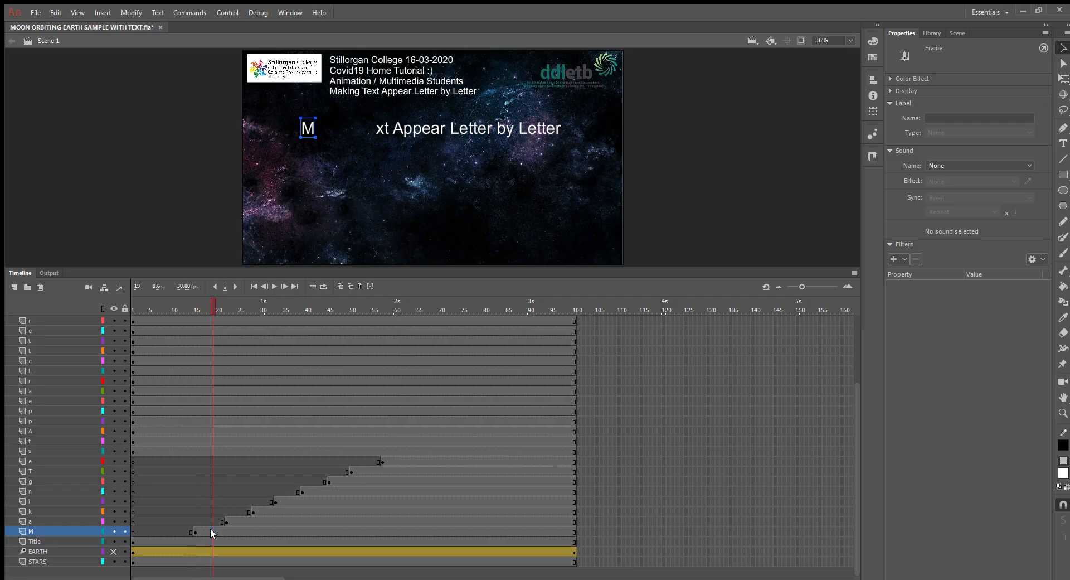
click(269, 223)
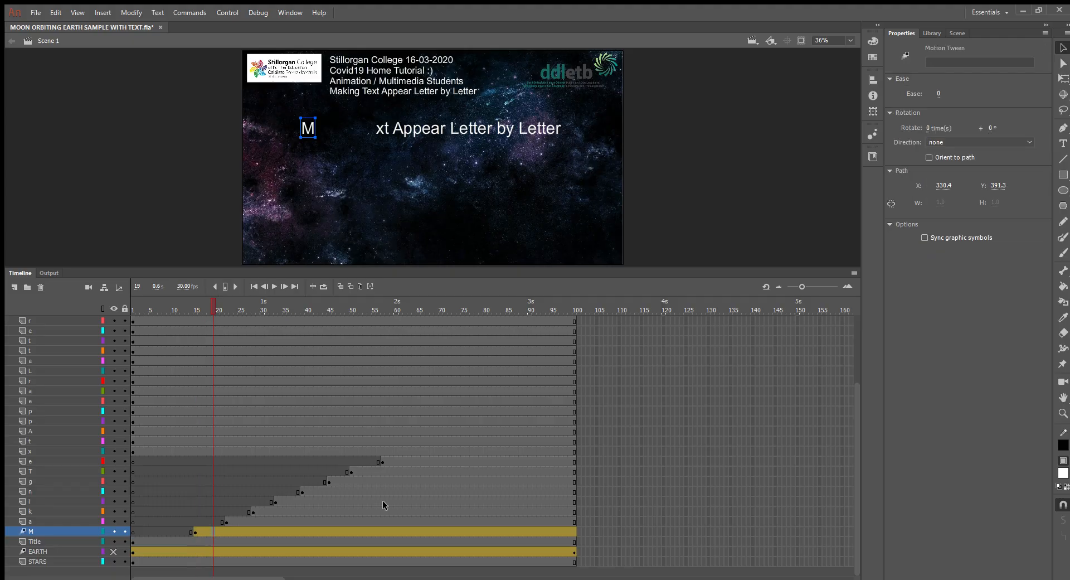
click(316, 551)
click(196, 531)
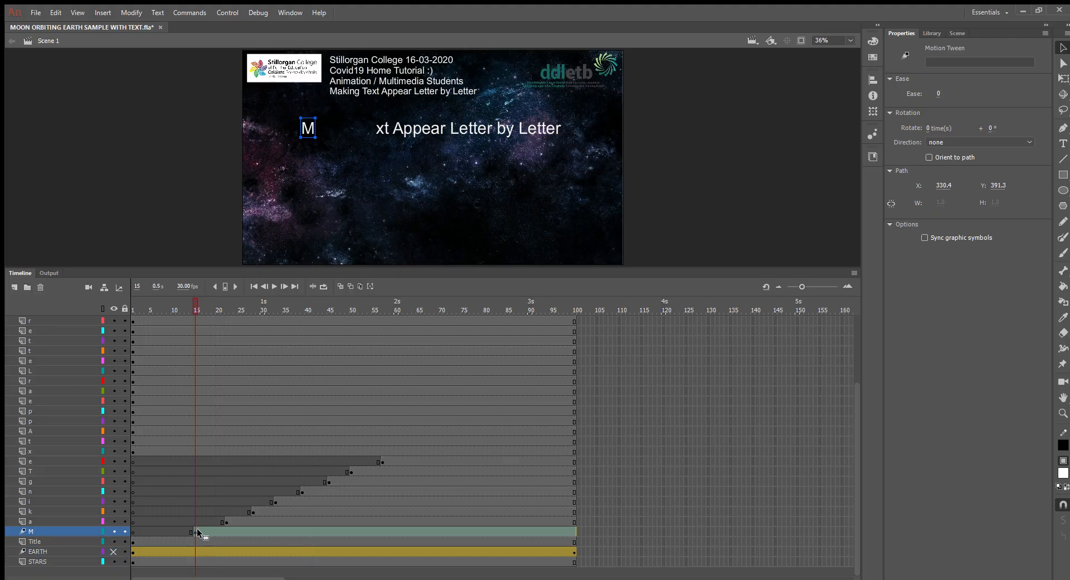
click(213, 538)
click(195, 532)
click(574, 541)
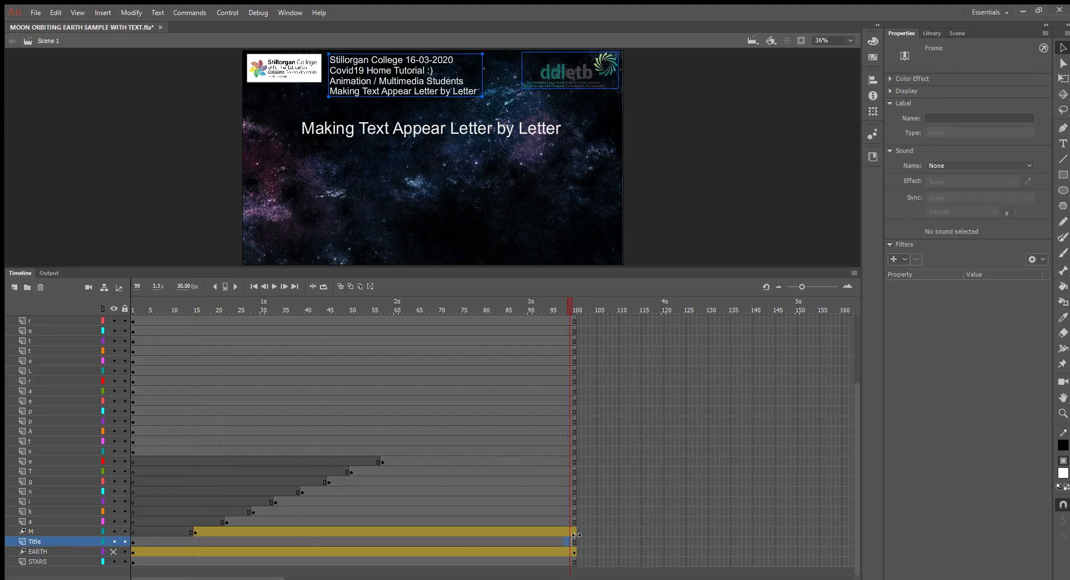
click(574, 532)
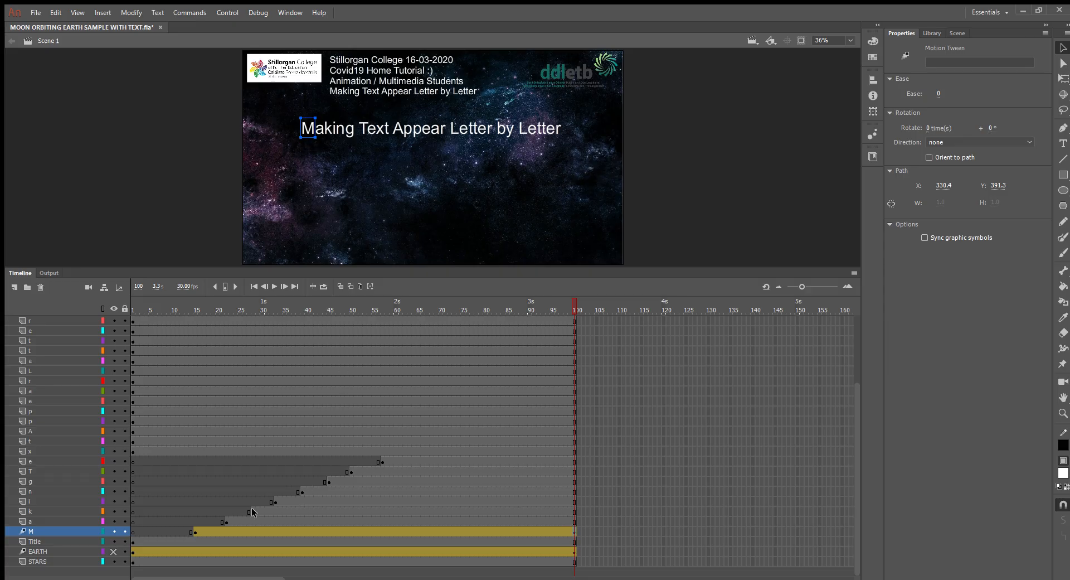
Step: Move the letter M off the left side of the stage at frame 15 and play the animation
click(196, 533)
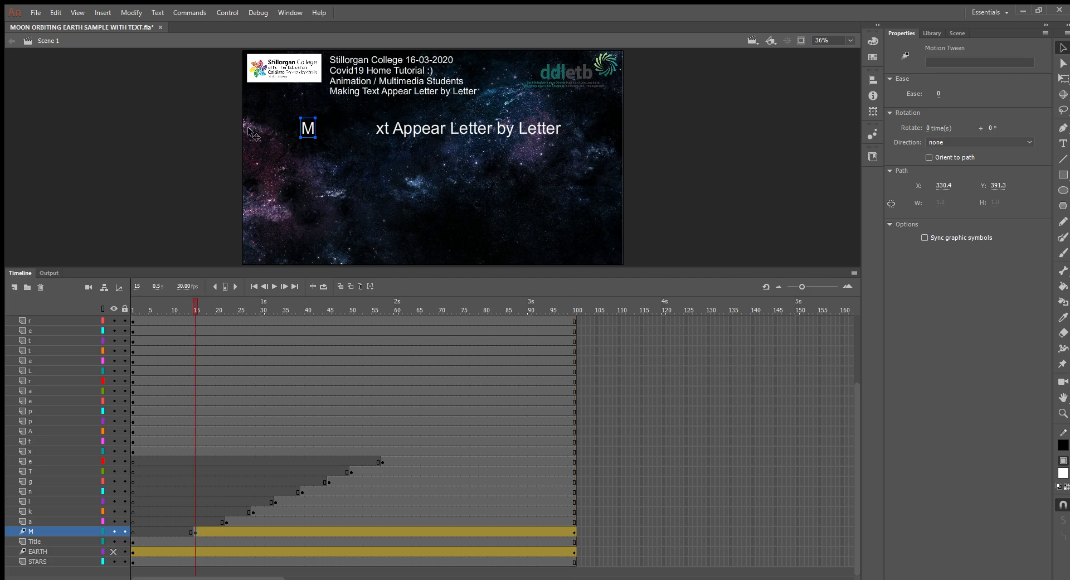
drag(311, 133, 140, 176)
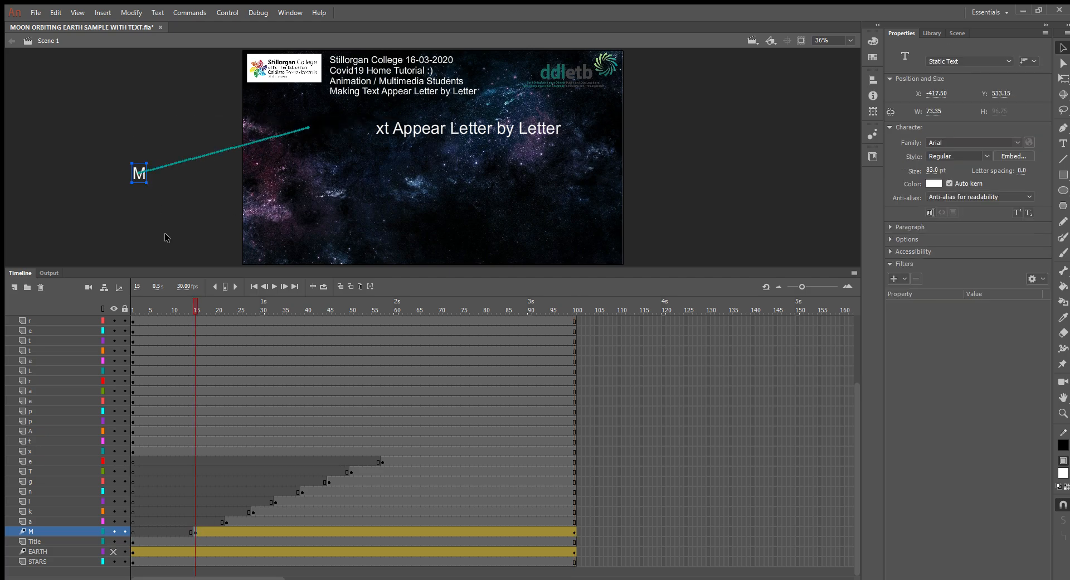
key(Return)
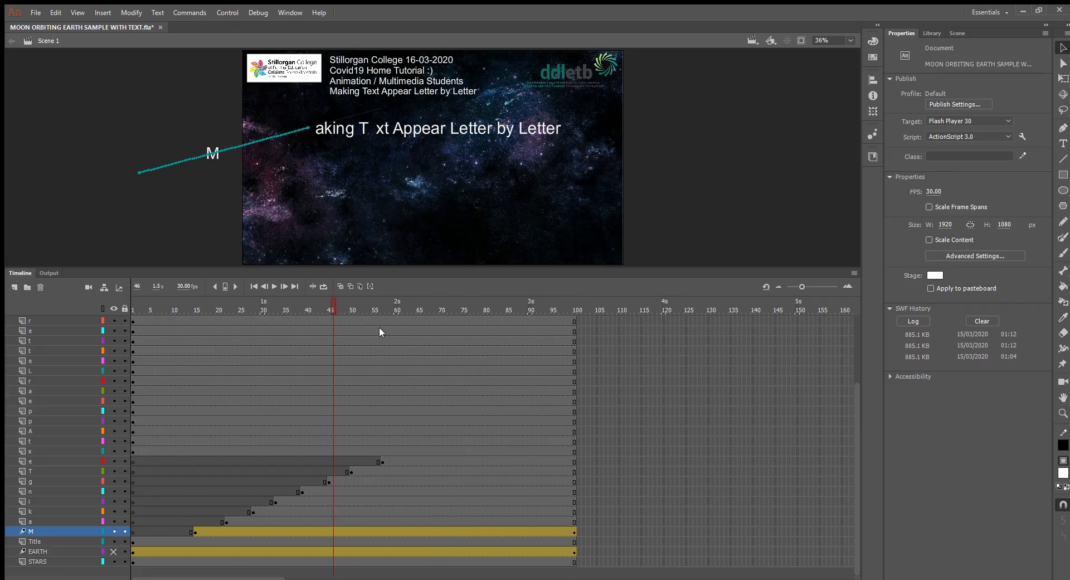
key(Return)
Step: Tween the letter a in "Making" with an end keyframe at frame 100, starting off the stage's lower right at frame 22
click(257, 521)
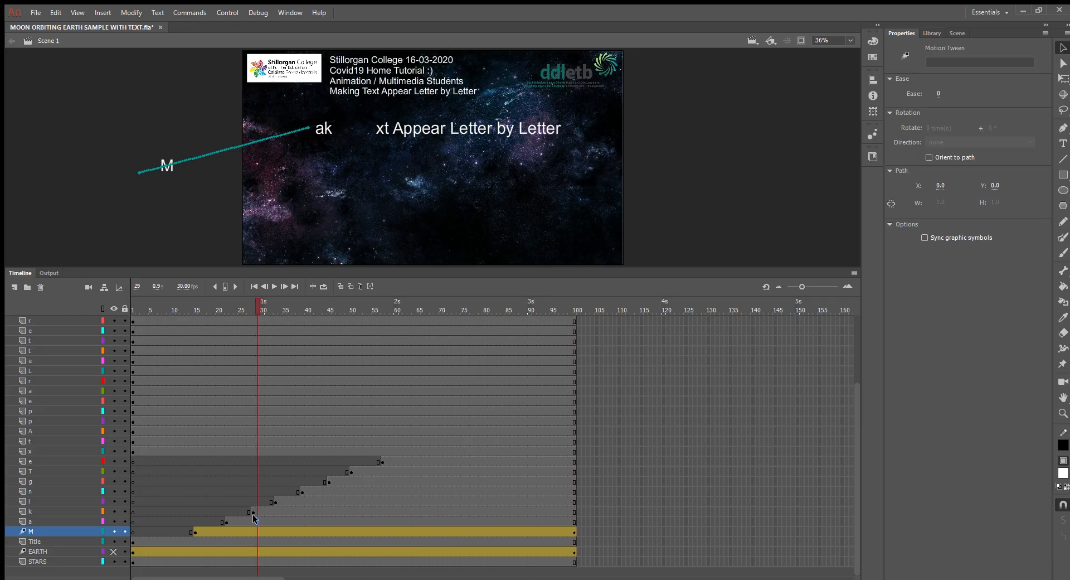
click(302, 206)
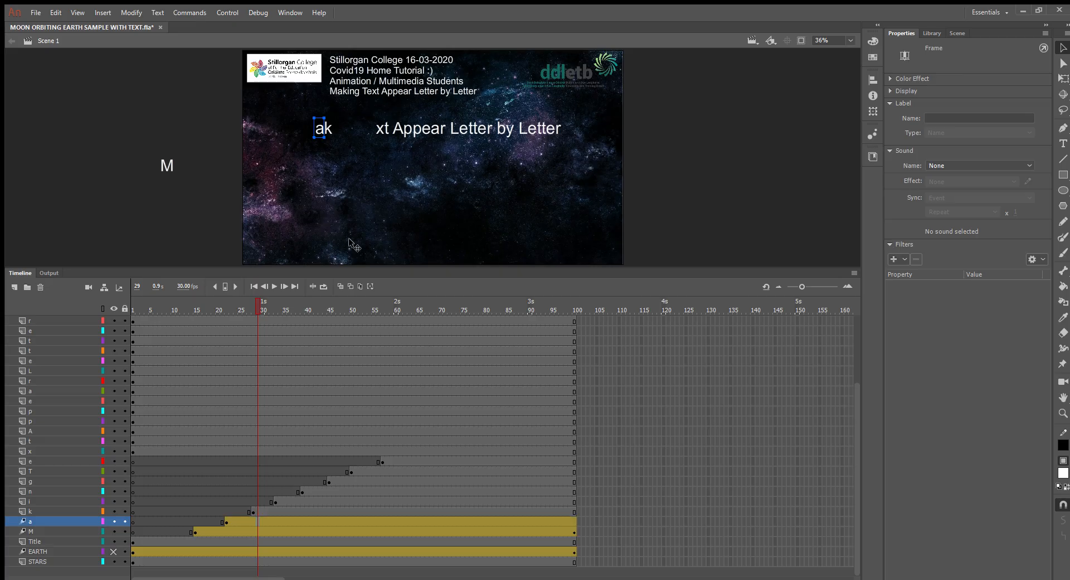
click(575, 522)
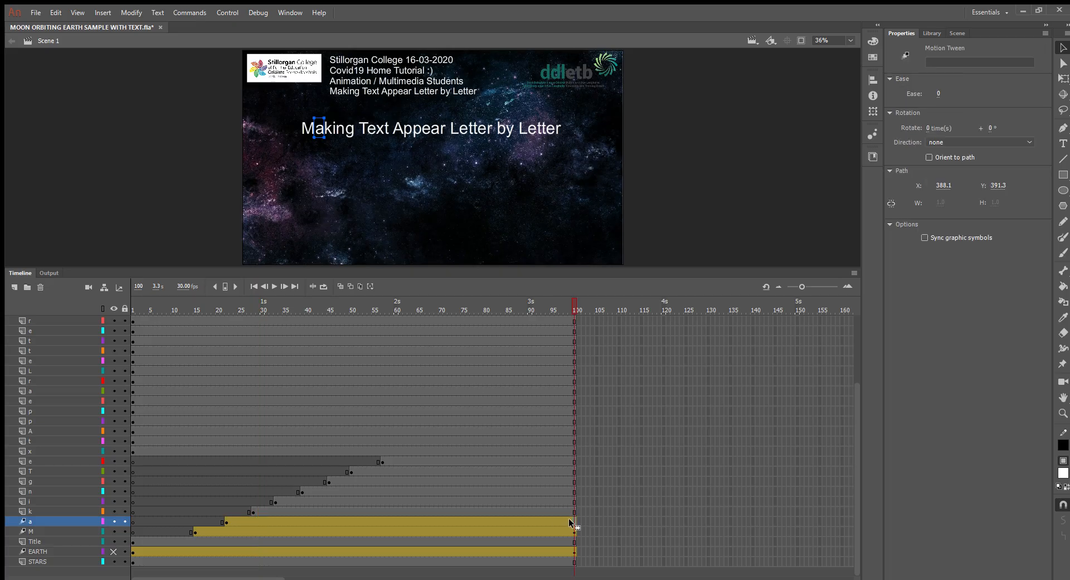
click(226, 522)
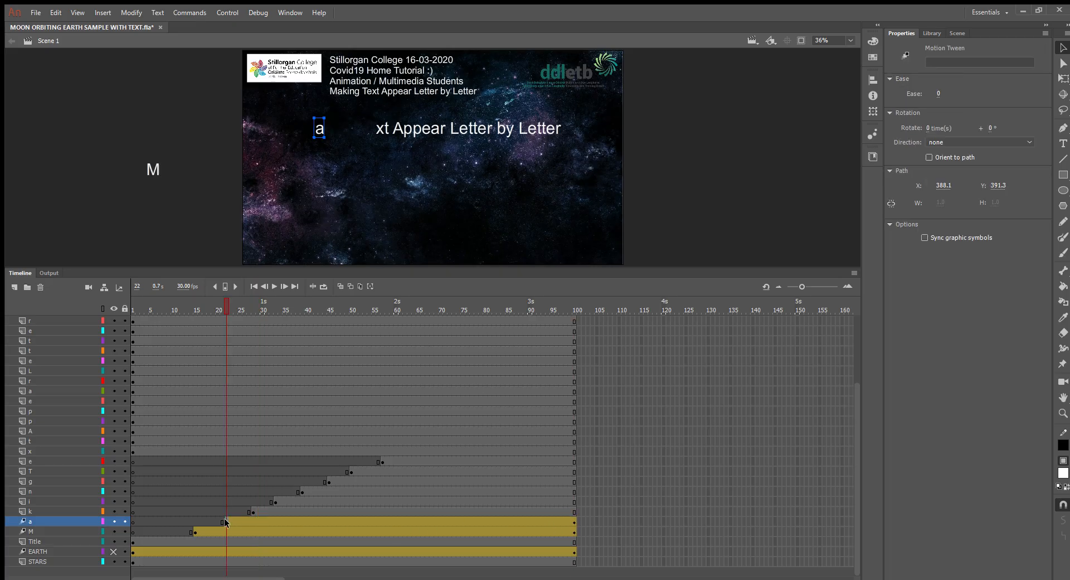
drag(319, 130, 650, 210)
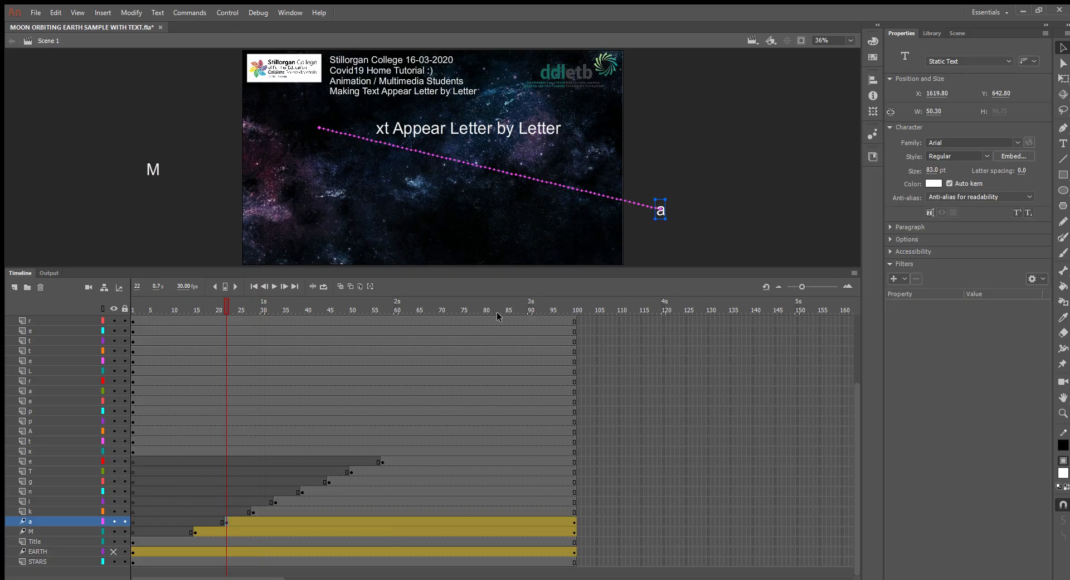
Step: Tween the letter k with an end keyframe at frame 100, starting far off the stage's upper right at frame 28
click(294, 511)
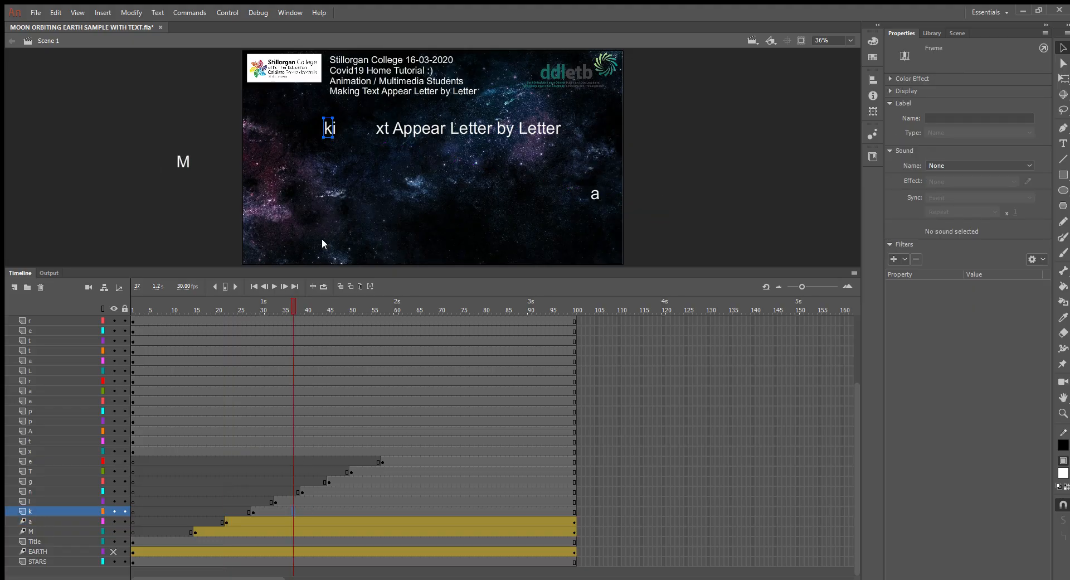
click(573, 511)
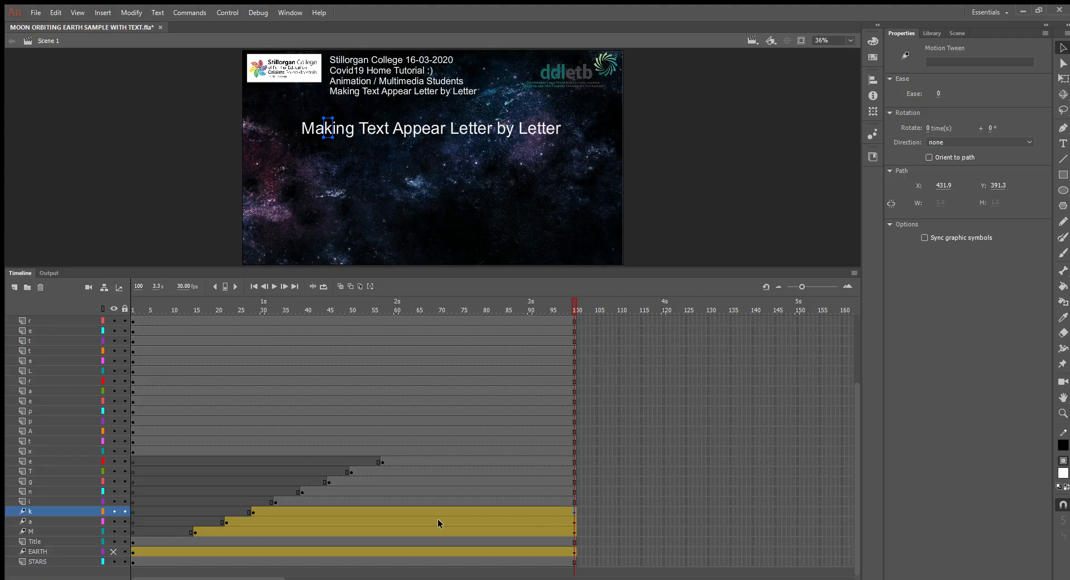
click(252, 510)
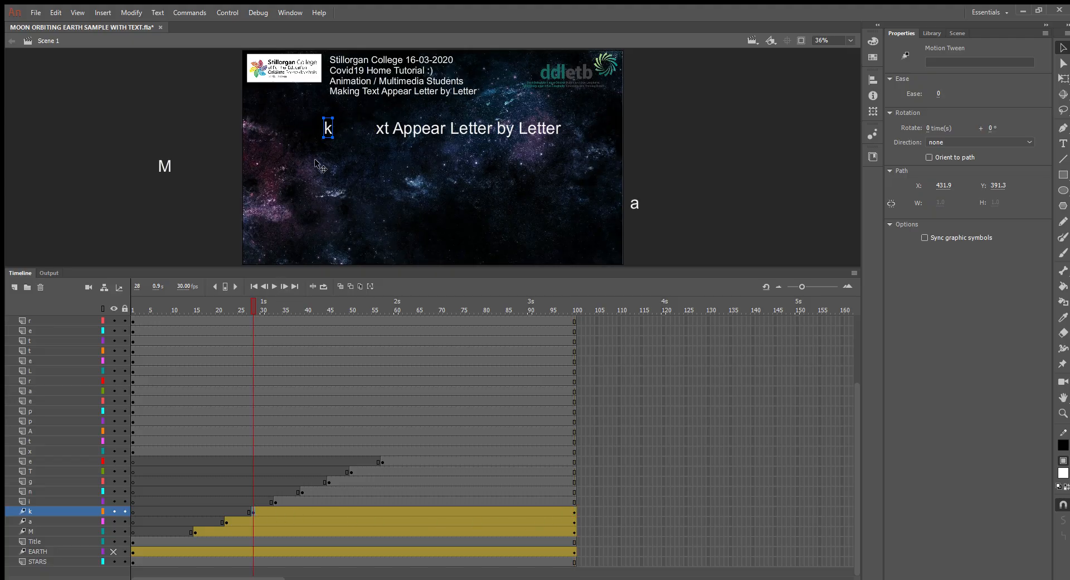
key(ctrl+z)
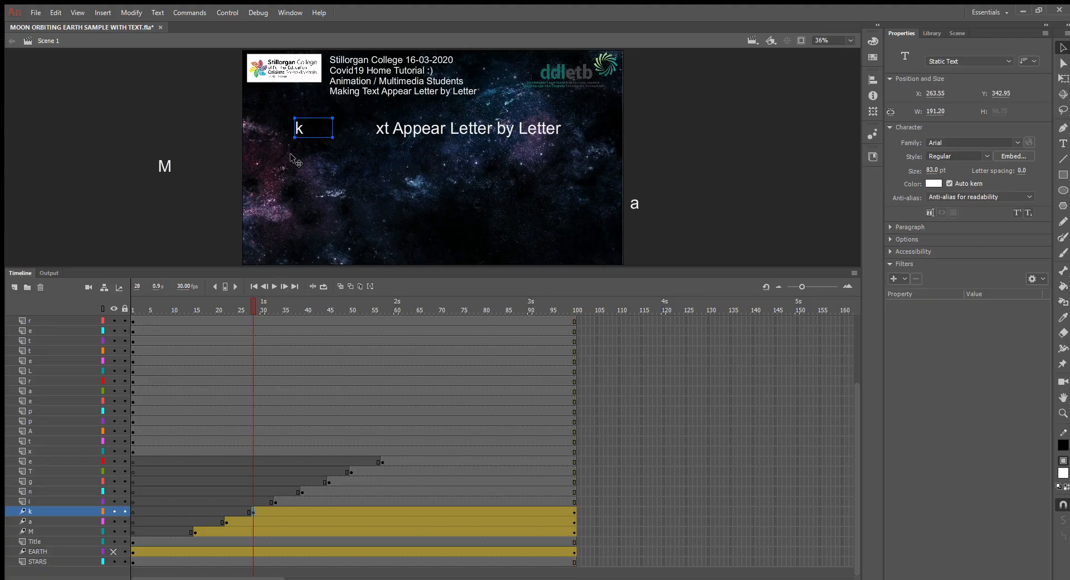
drag(322, 129, 600, 228)
drag(827, 167, 847, 61)
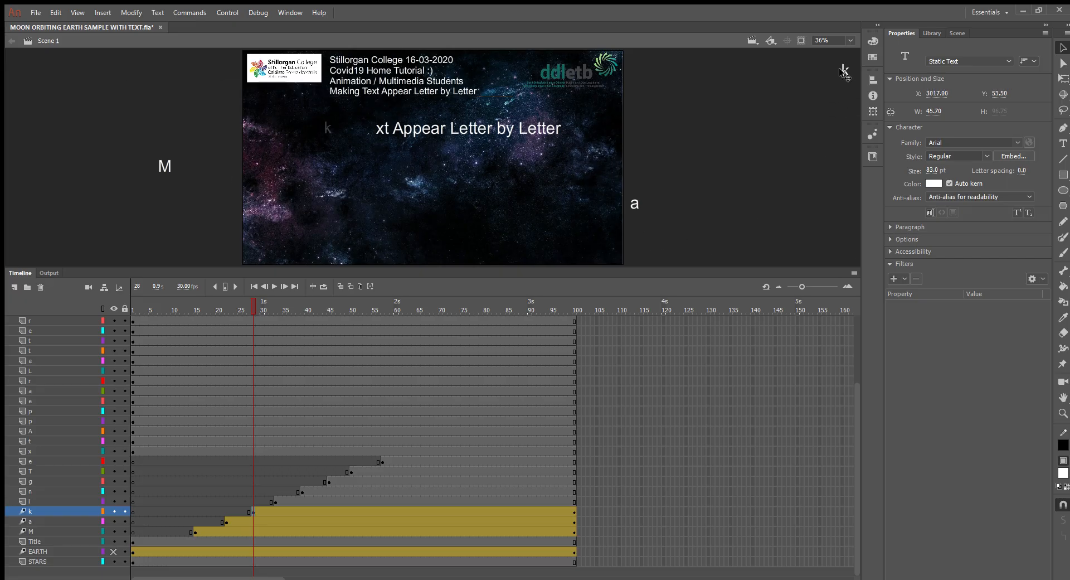
drag(220, 305, 206, 529)
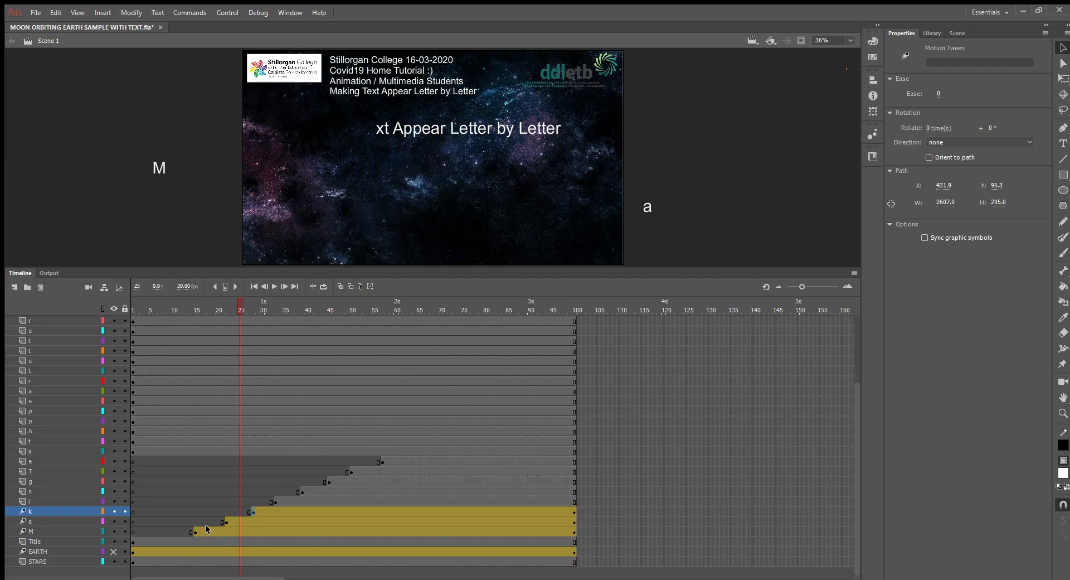
Step: Rotate the off-stage letter M onto its side at its starting keyframe, frame 15, with Free Transform
click(193, 531)
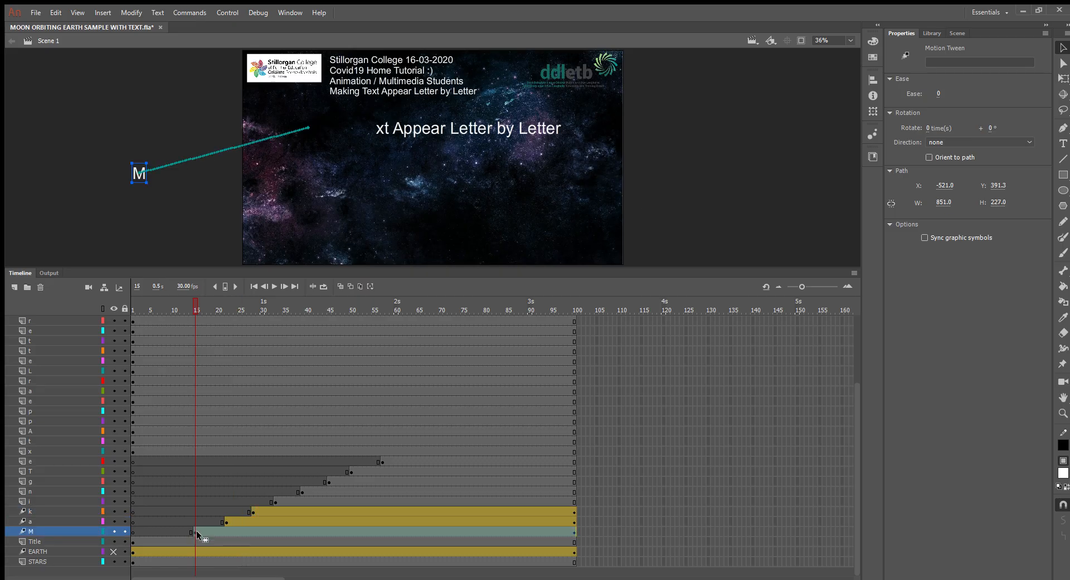
click(196, 536)
click(193, 531)
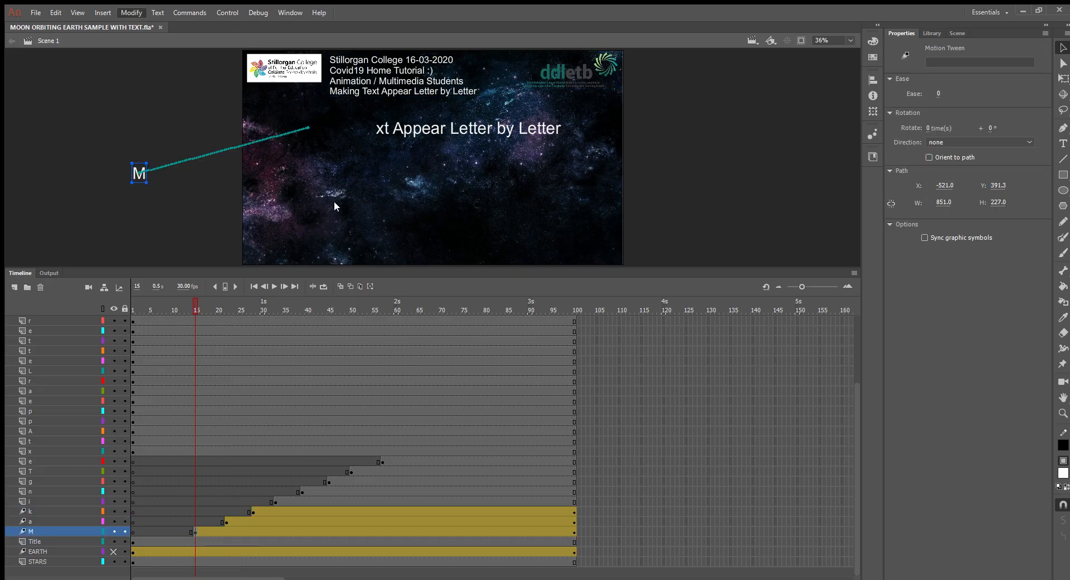
key(q)
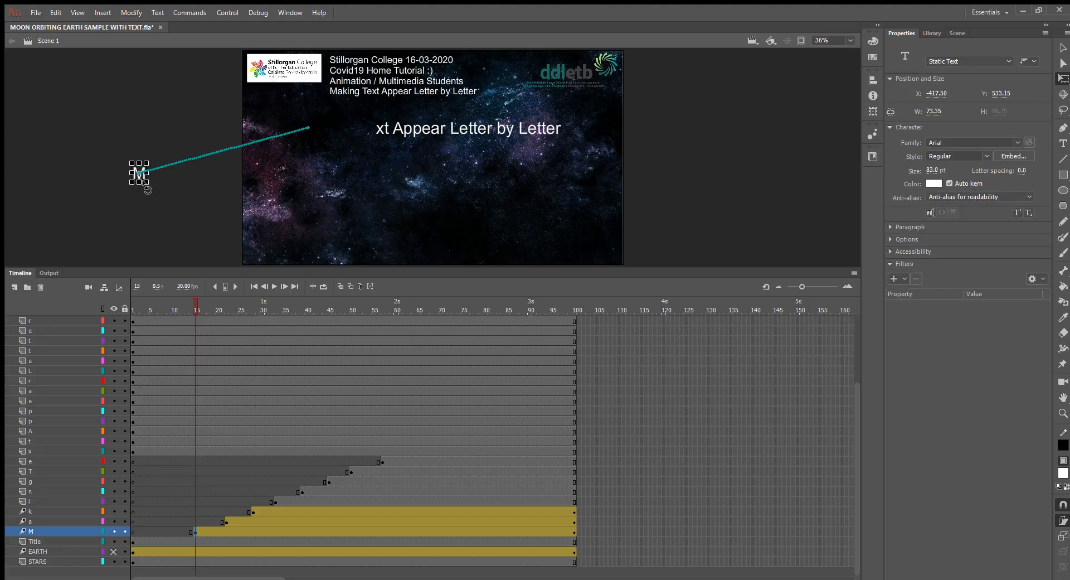
drag(147, 189, 115, 179)
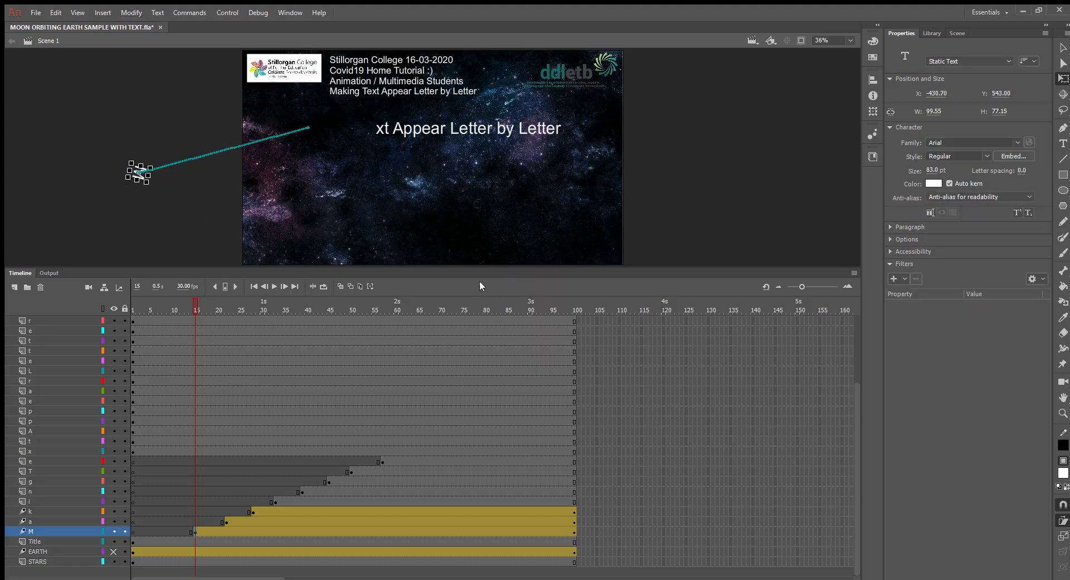
Step: Rotate the off-stage letters a and k diagonally at their starting keyframes, frames 22 and 28
click(228, 521)
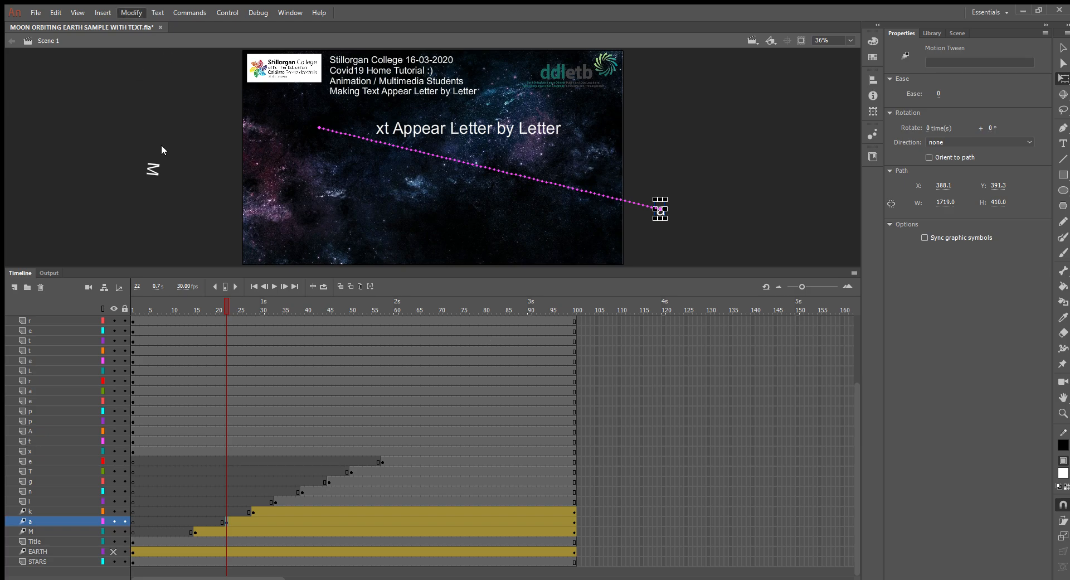
click(665, 220)
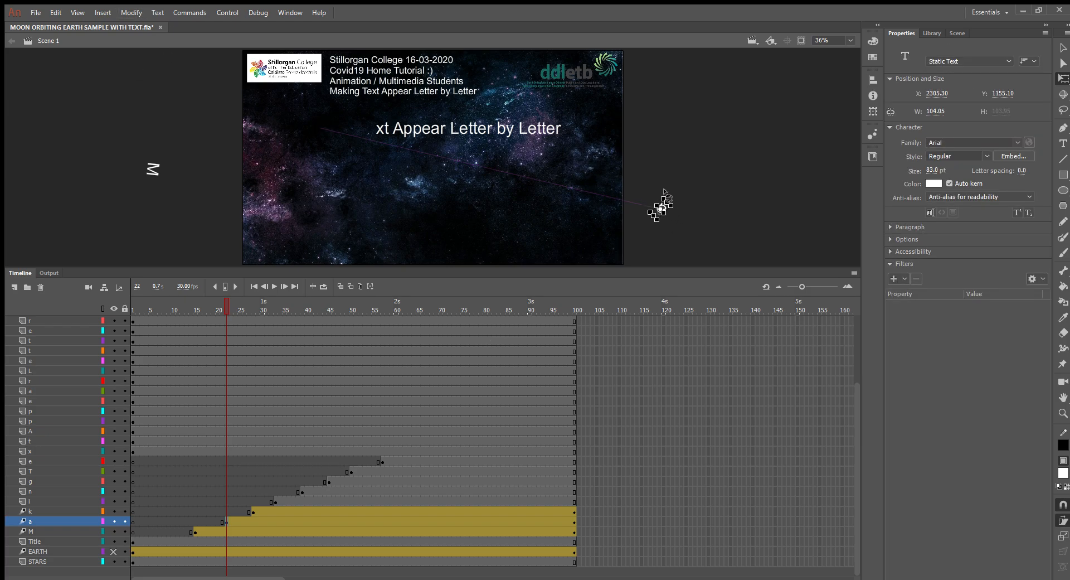
click(252, 511)
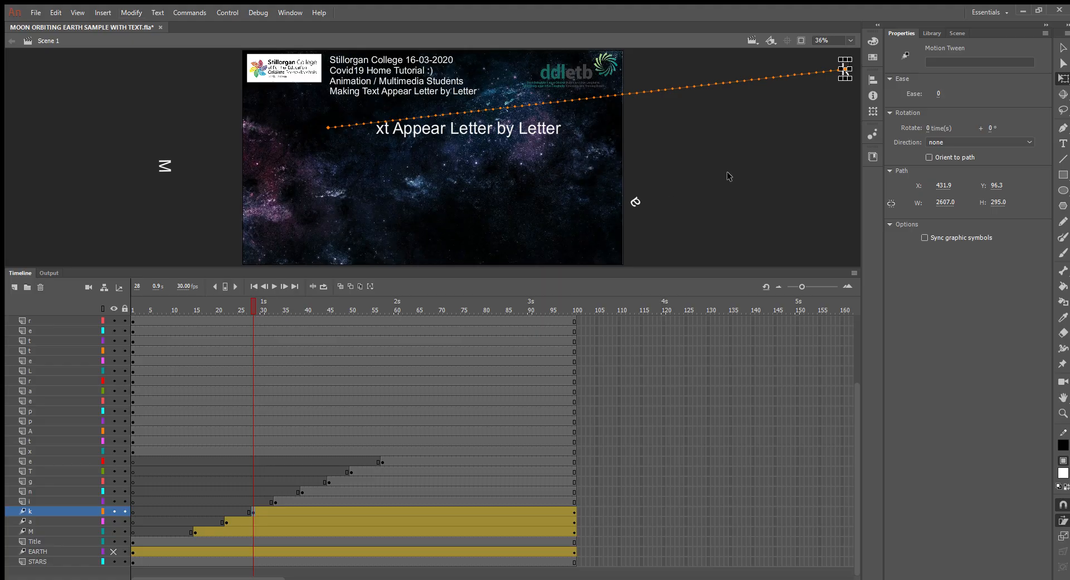
click(846, 71)
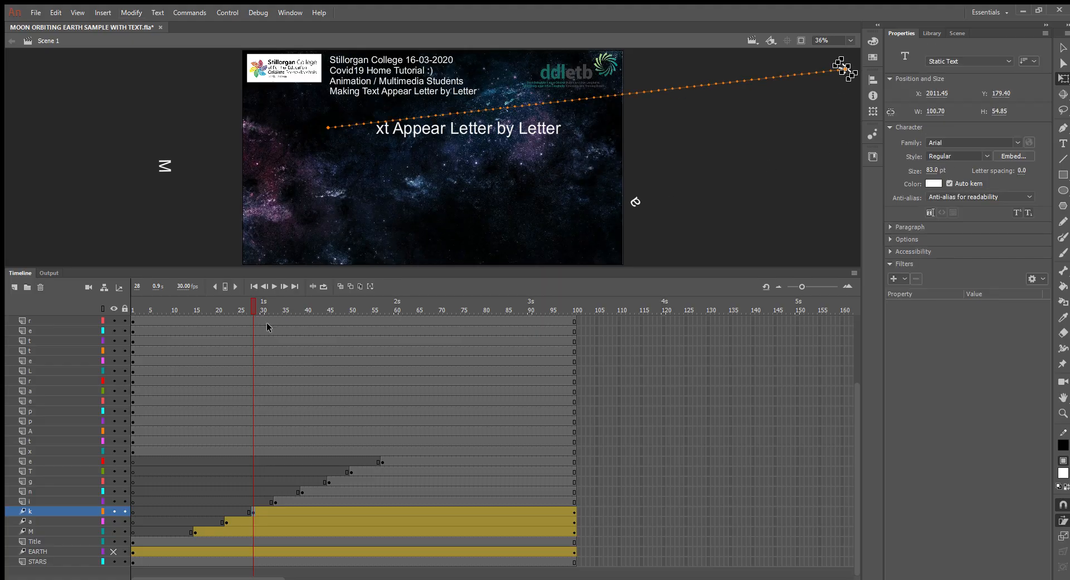
Step: Scrub the timeline from frame 28 to frame 100 to preview the rotating letters flying into place
drag(246, 305, 574, 461)
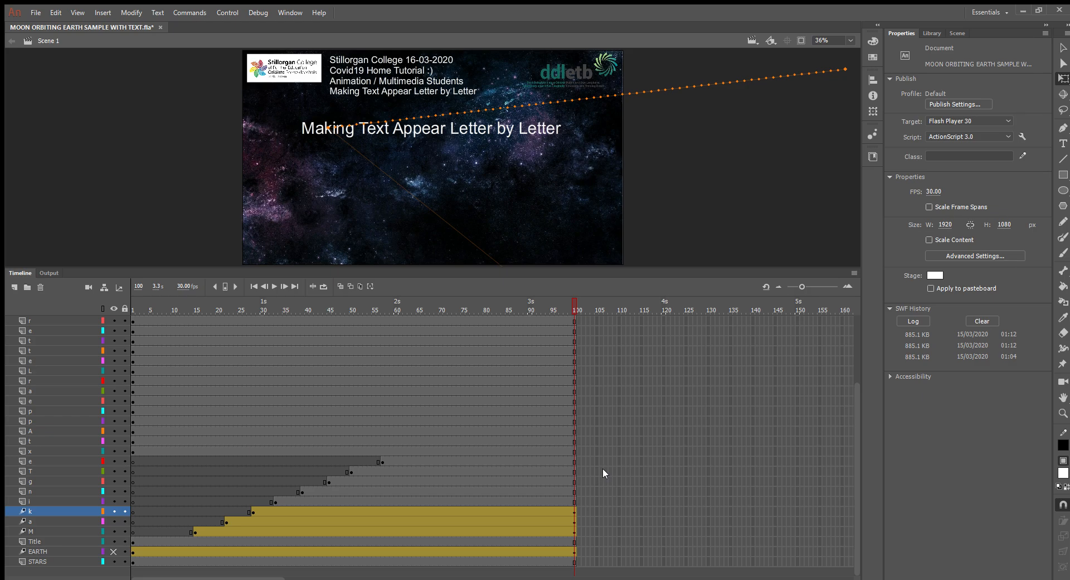
drag(577, 464, 557, 472)
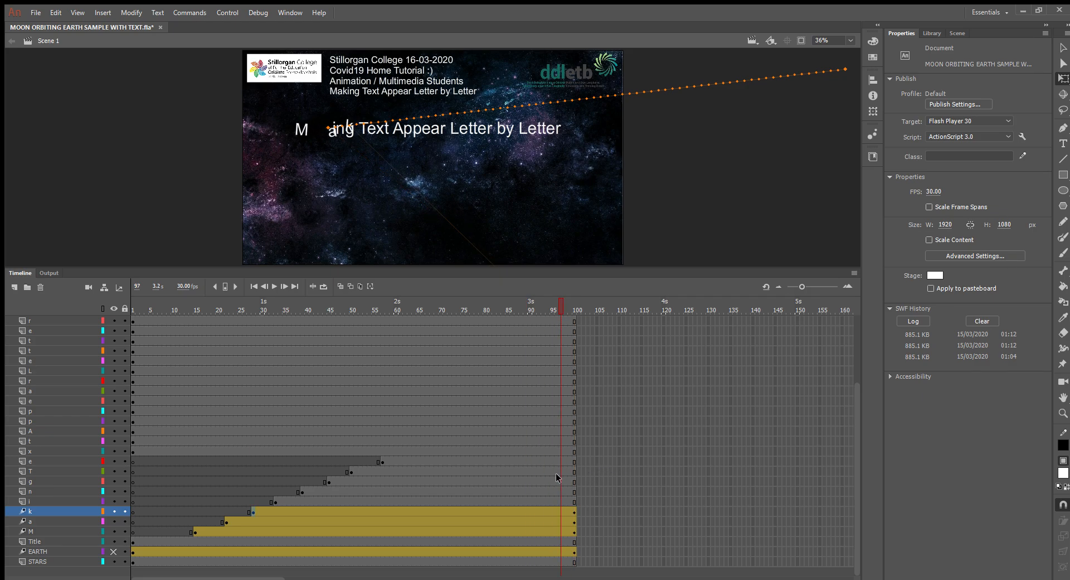
click(559, 480)
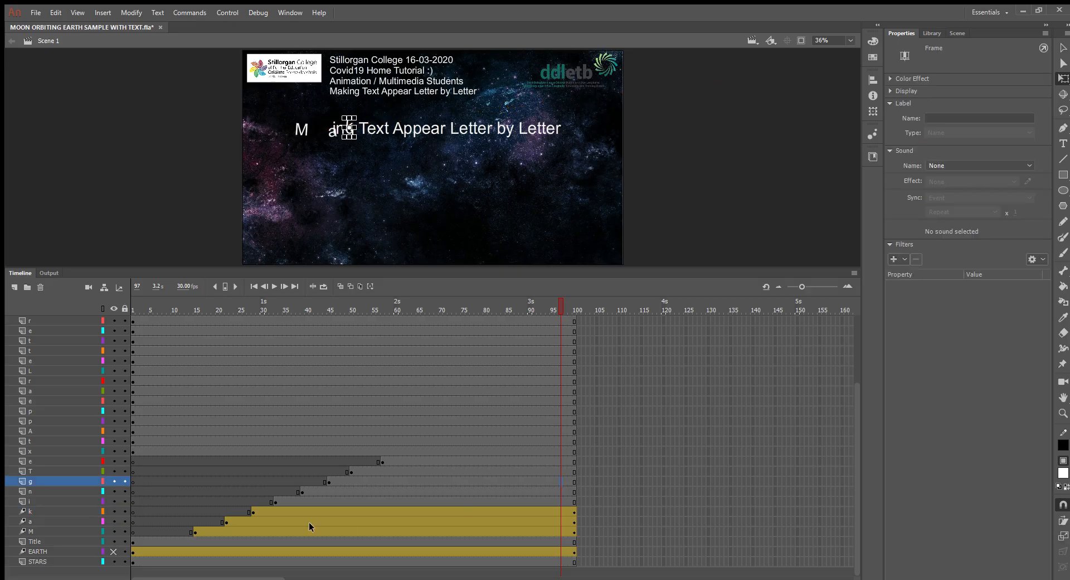
Step: Enlarge the off-stage letter a to about 1377 px wide at frame 22, and scale up the letter M at frame 15
click(224, 522)
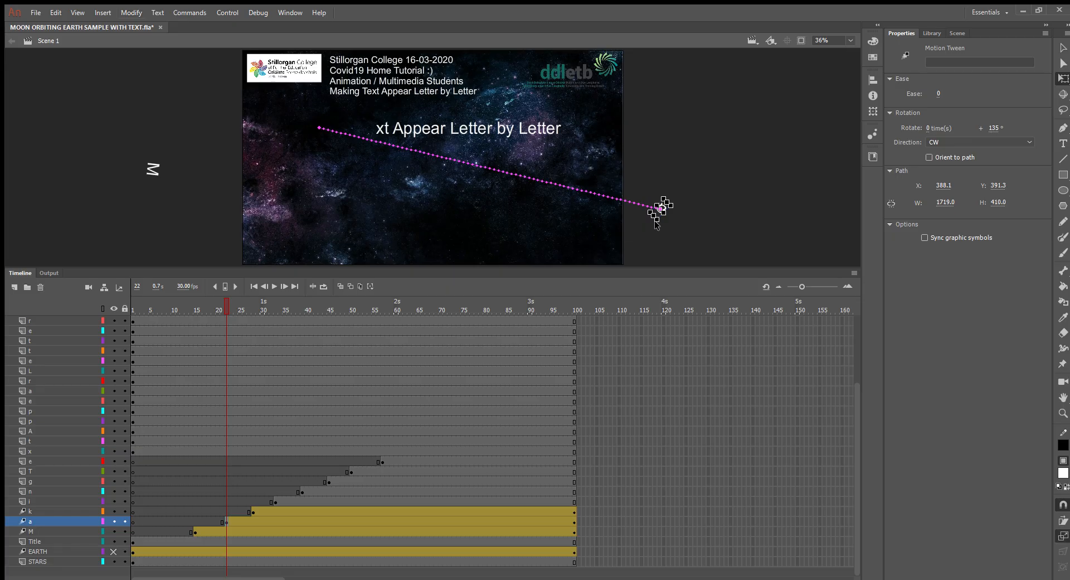
drag(658, 211, 611, 405)
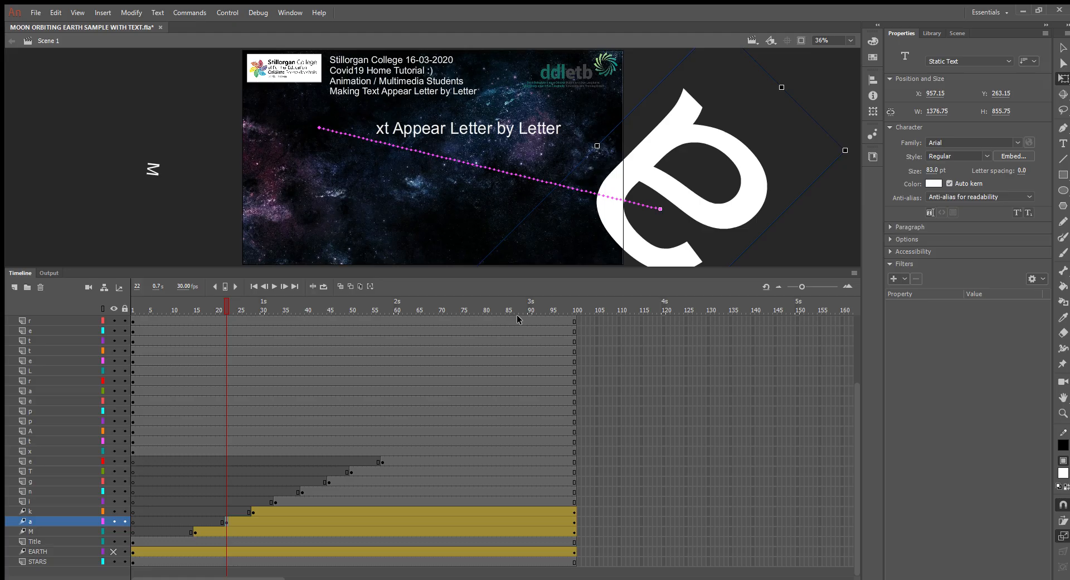
click(151, 169)
click(572, 532)
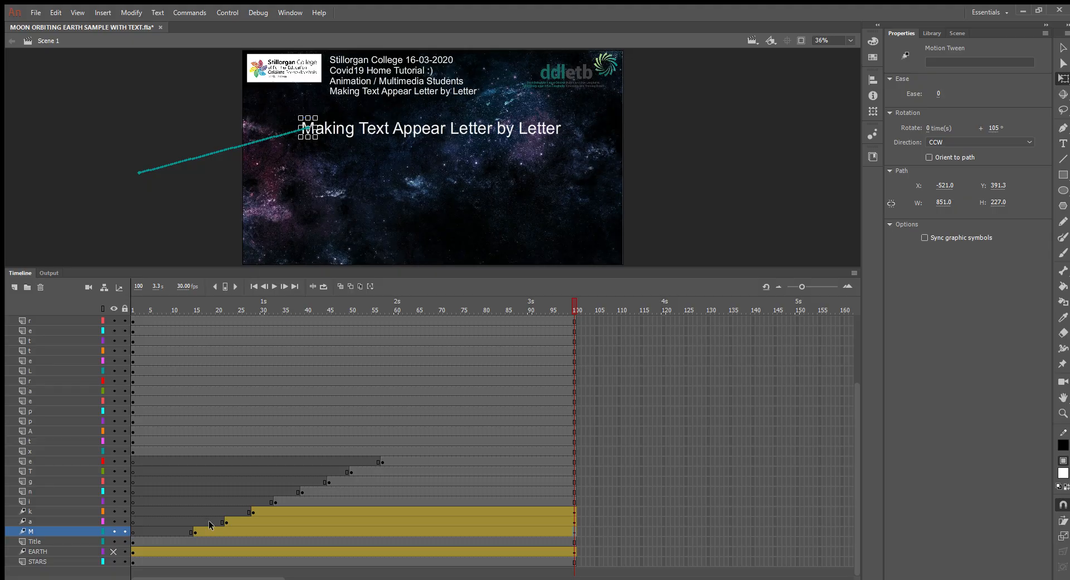
click(192, 527)
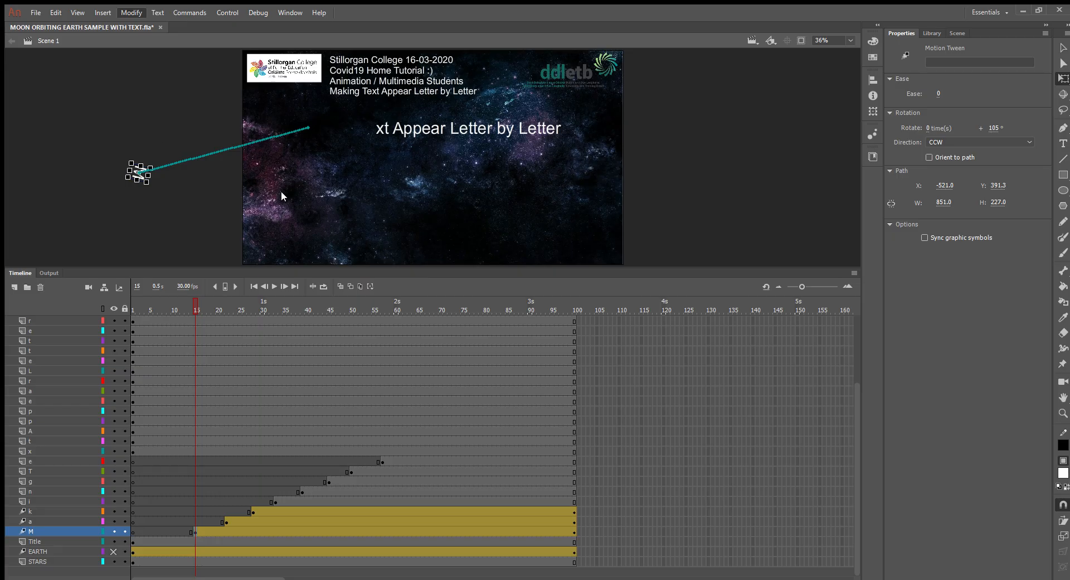
drag(150, 184, 193, 243)
Step: Scrub the timeline from frame 15 to frame 100 to preview the enlarged letters flying in
drag(195, 302, 577, 394)
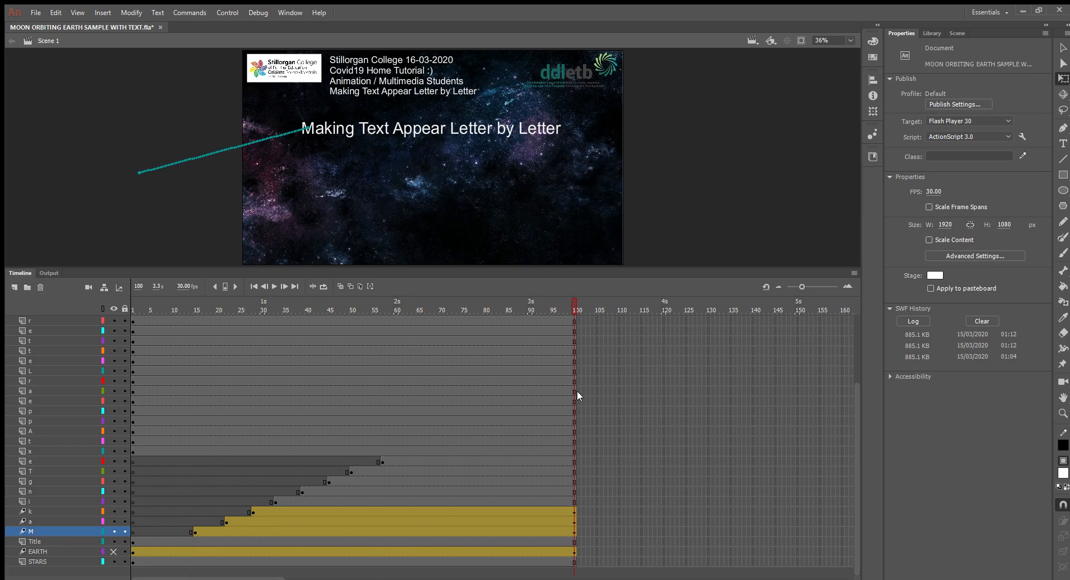
drag(573, 391, 577, 469)
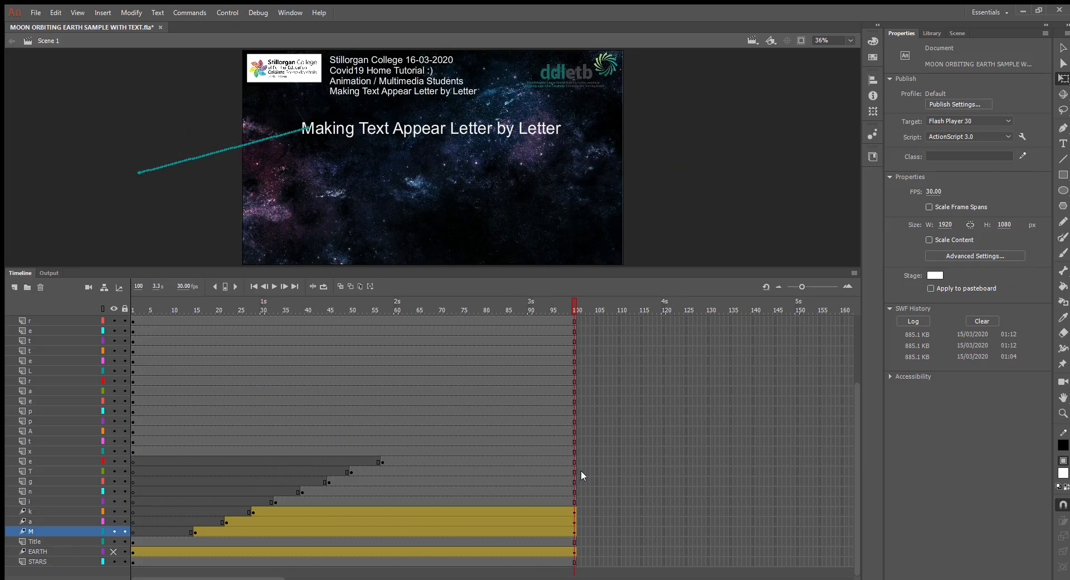